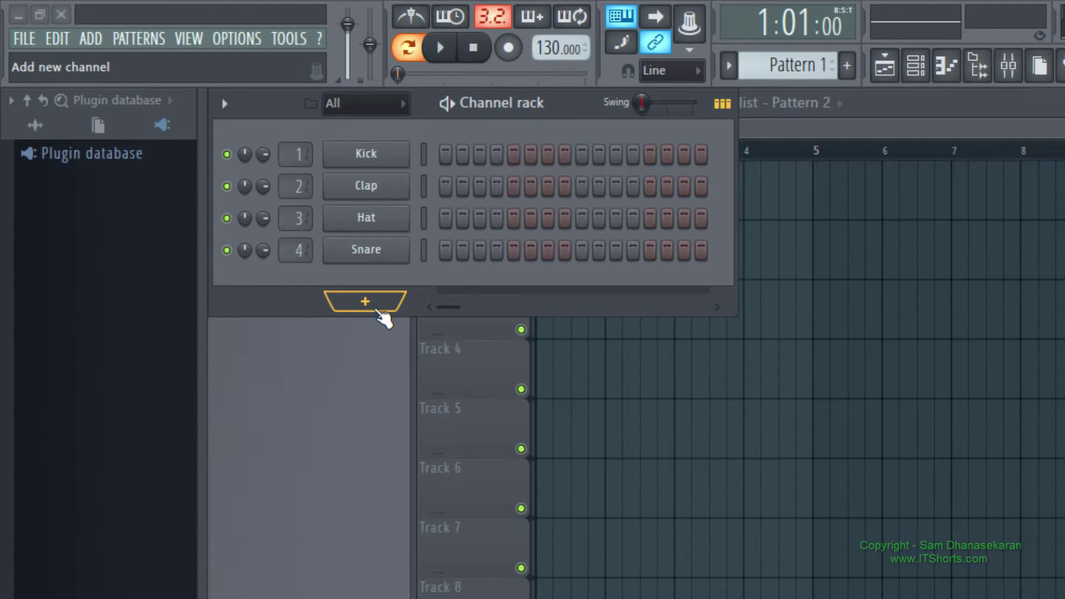
- Add an FL Keys channel to the channel rack and move its window lower
click(378, 315)
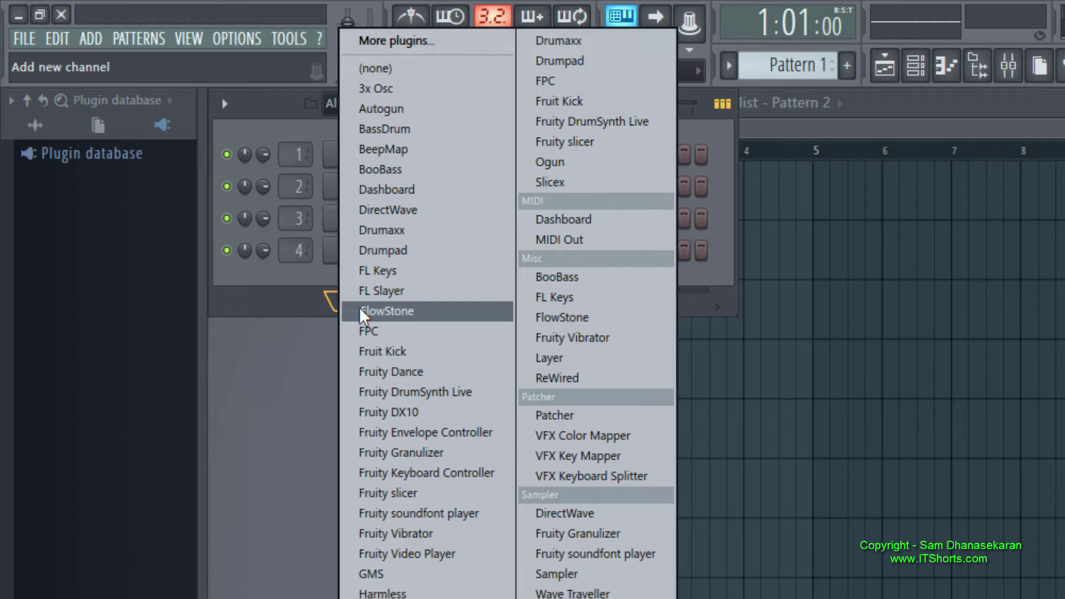
click(286, 308)
click(366, 308)
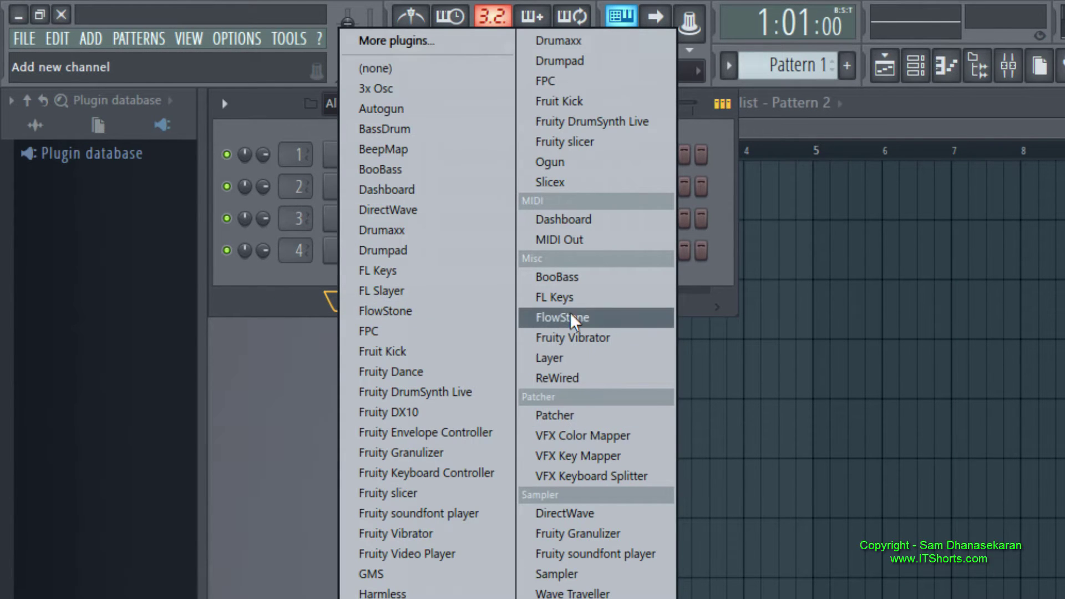
click(554, 299)
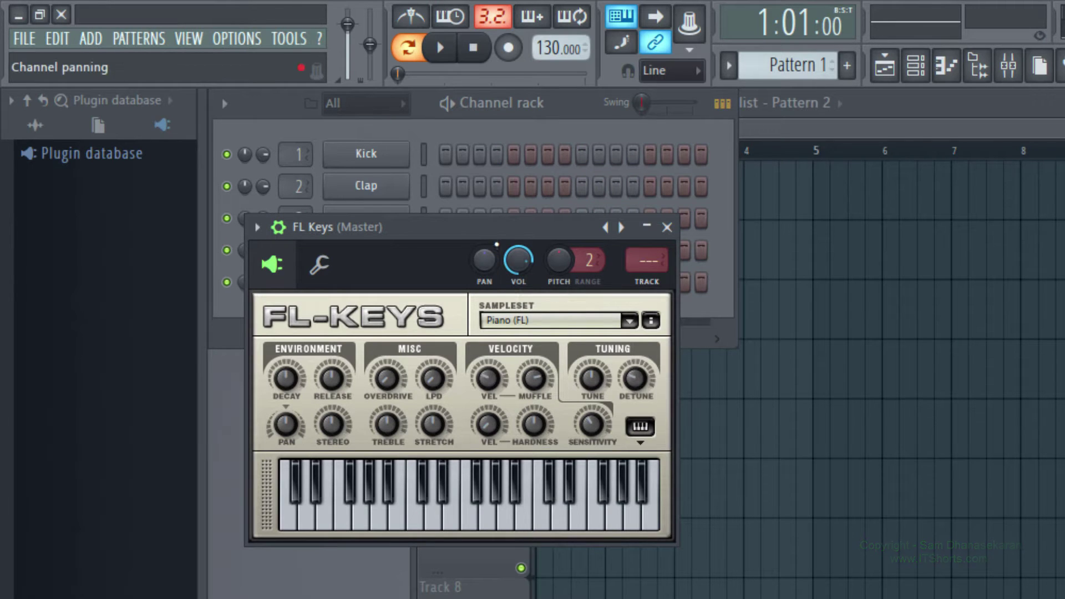
drag(492, 230, 485, 400)
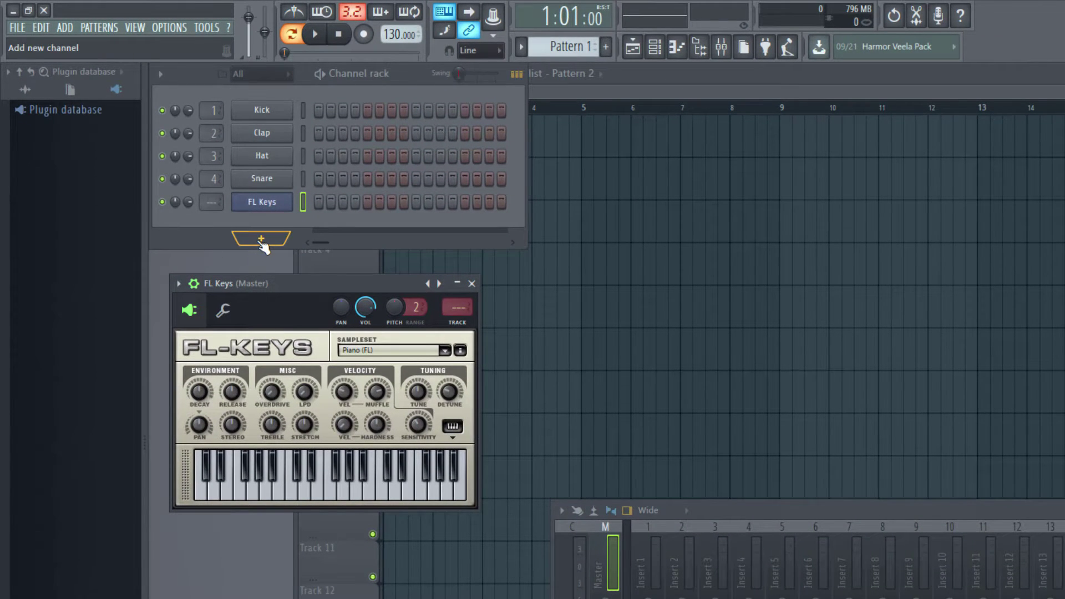
- Add a BooBass channel and place its window below the FL Keys window
click(262, 241)
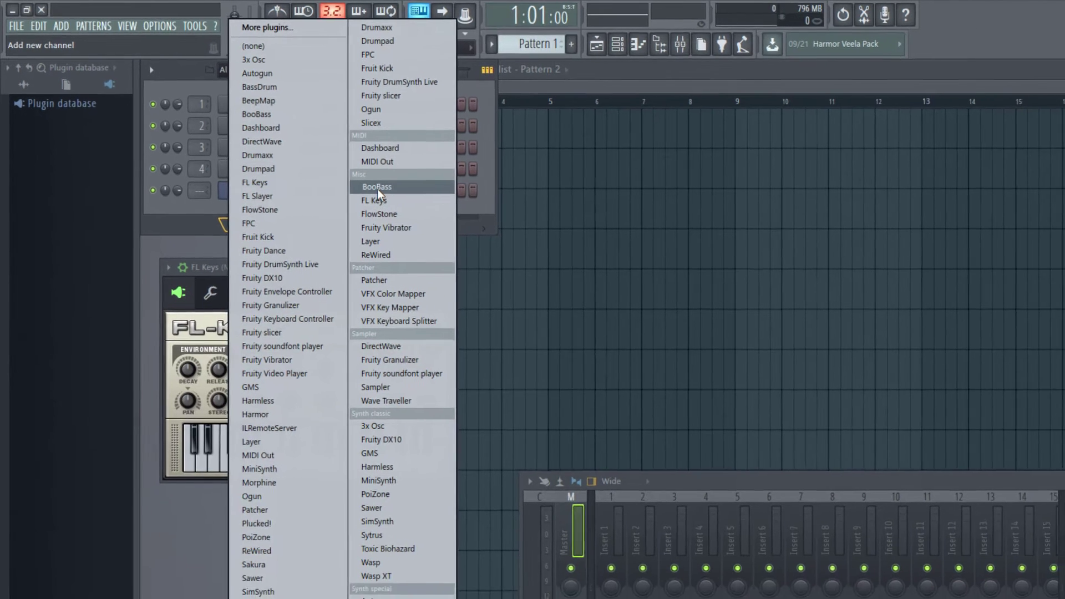
click(400, 198)
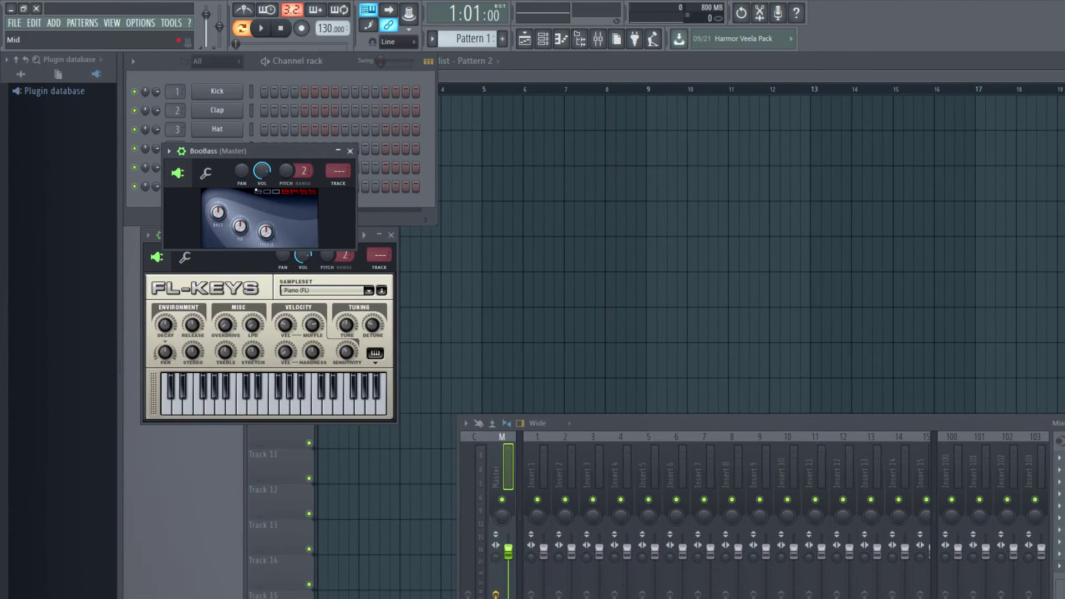
drag(283, 153, 265, 453)
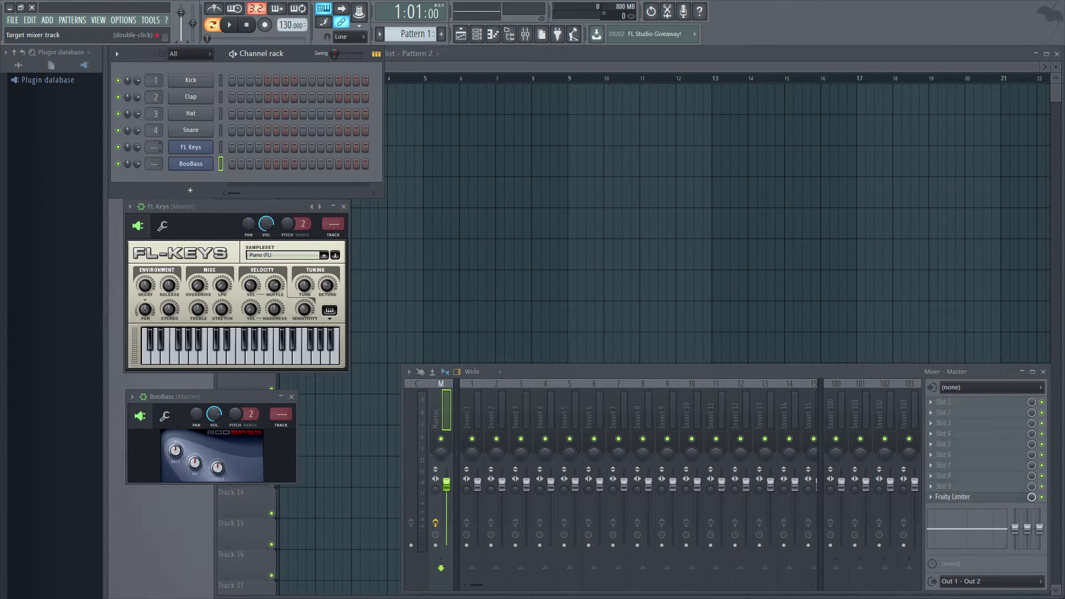
- Set the TRACK boxes so FL Keys uses mixer insert 5 and BooBass insert 6
scroll(152, 148, up, 1)
scroll(152, 147, up, 4)
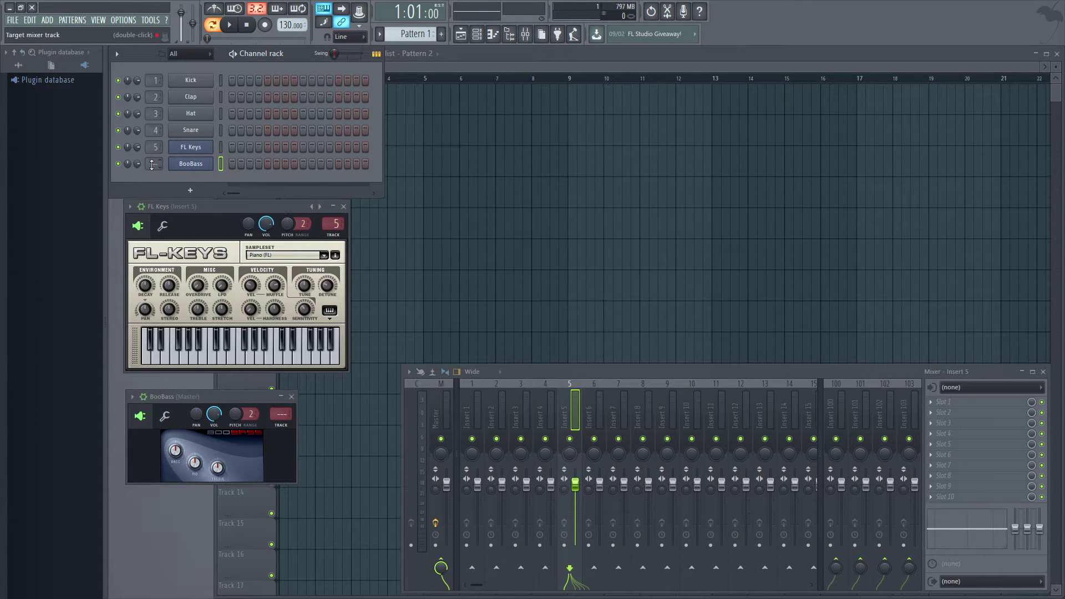
scroll(152, 164, up, 6)
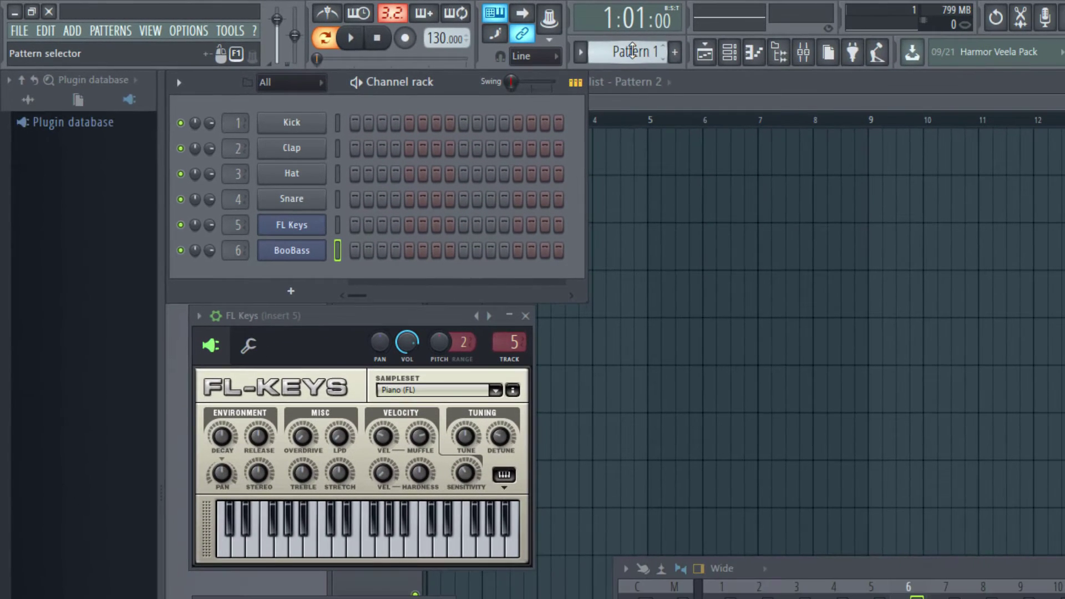
- Rename Pattern 1 to the preset name 'Drums' via Rename / color
click(632, 50)
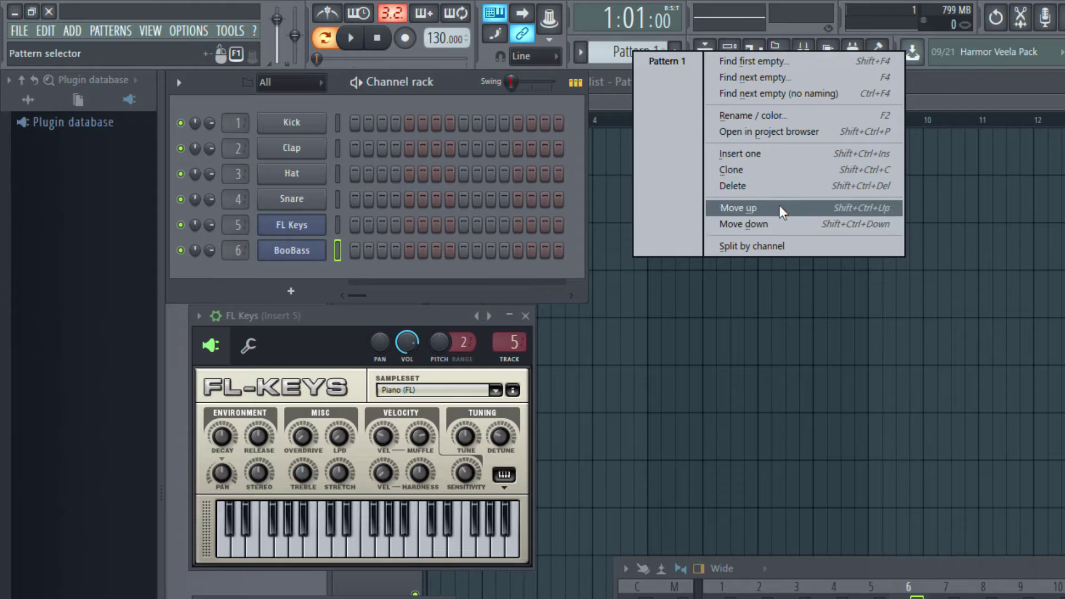
click(788, 119)
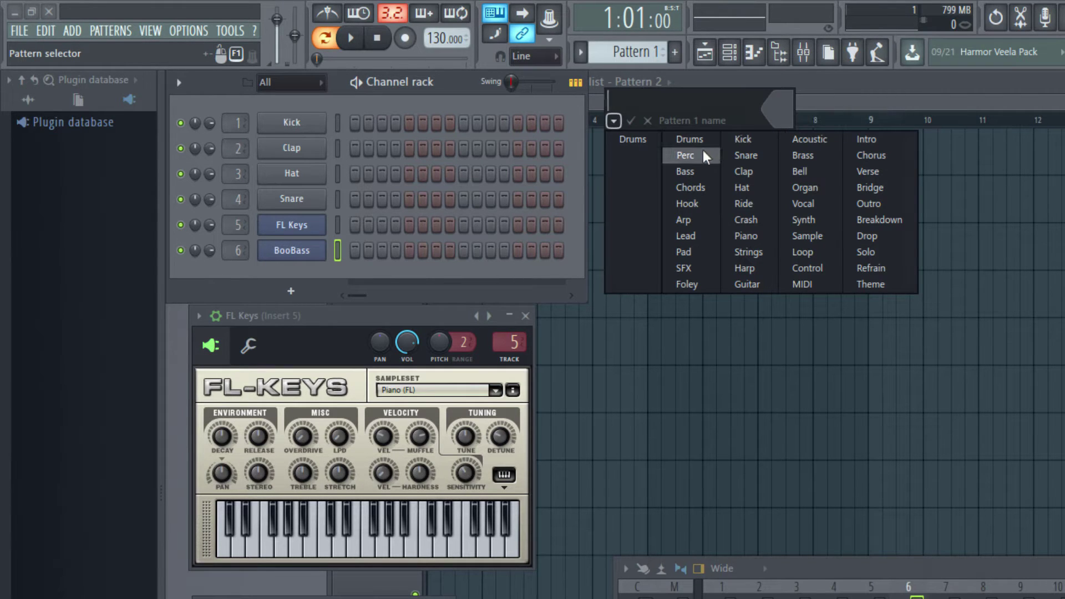
click(689, 140)
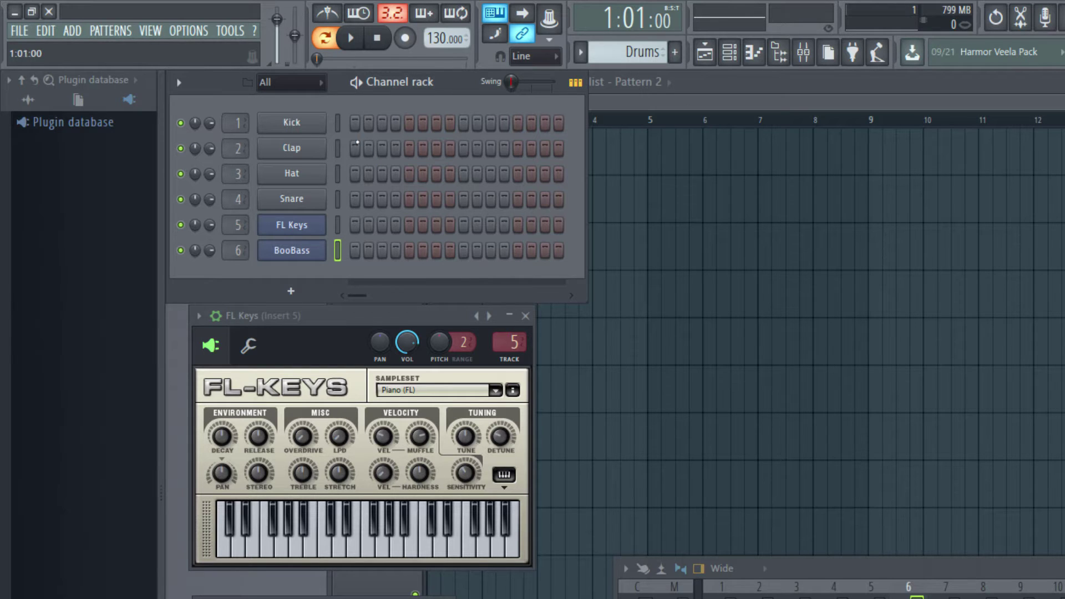
- Place Kick hits on steps 1, 5, 9 and 13
click(354, 126)
click(409, 126)
click(463, 123)
click(518, 123)
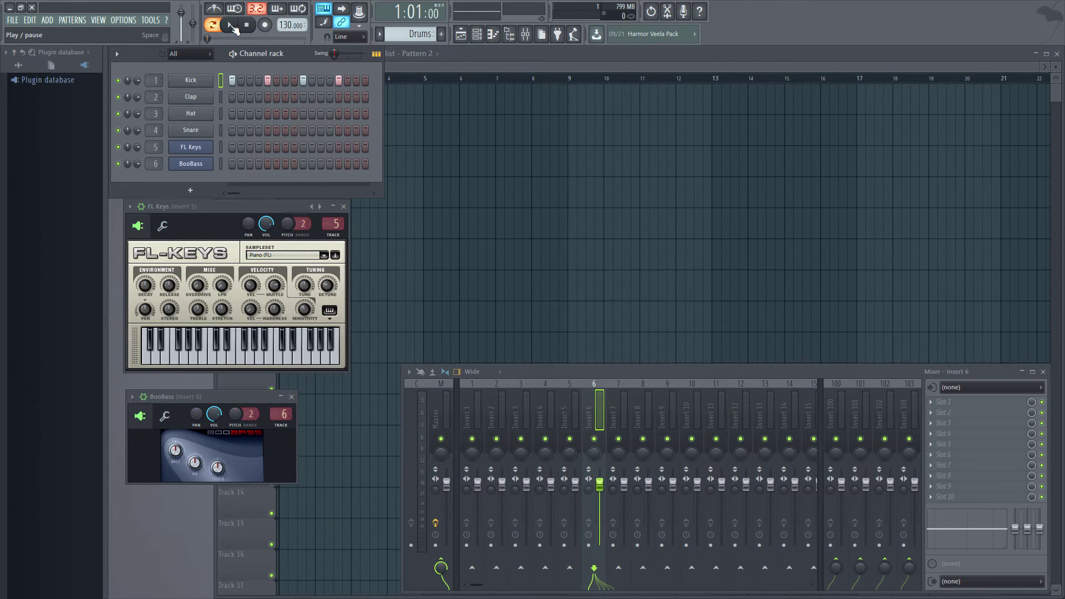
- Start playback and lower the Master volume to 67%
click(232, 26)
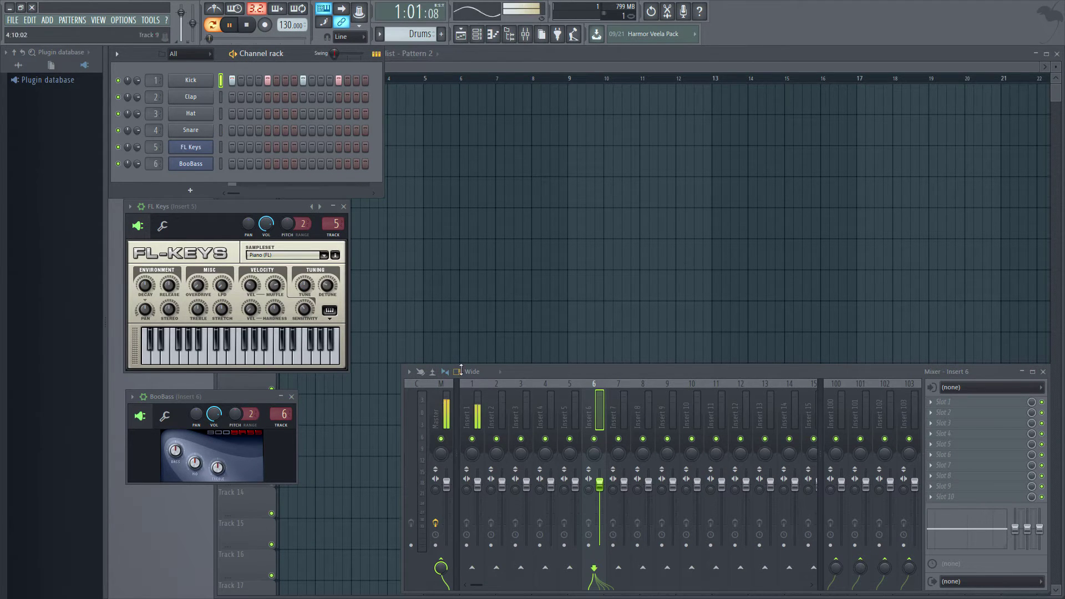
click(447, 484)
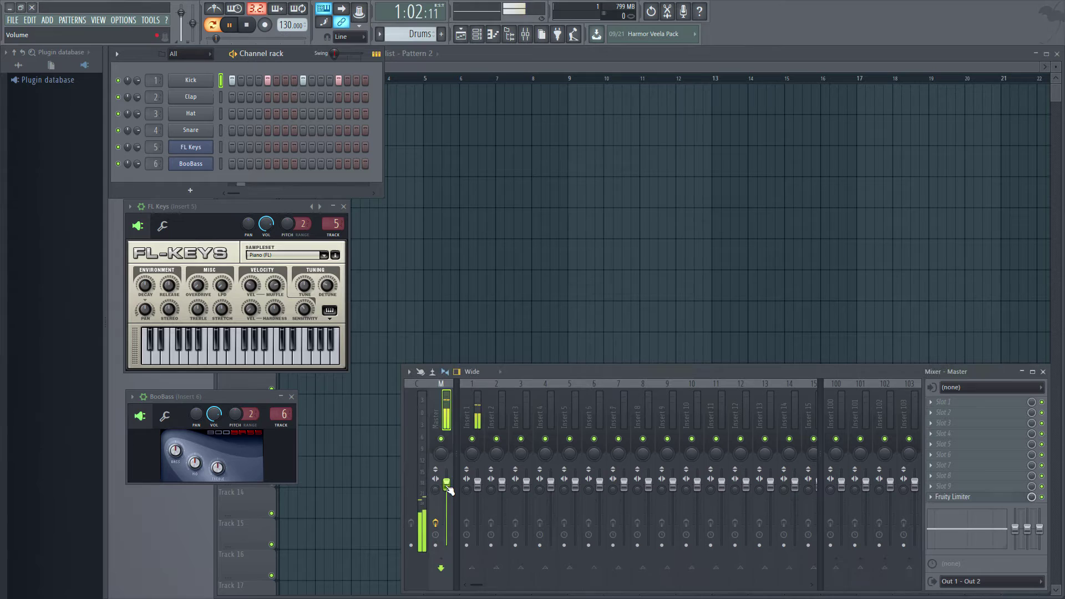
drag(447, 484, 447, 504)
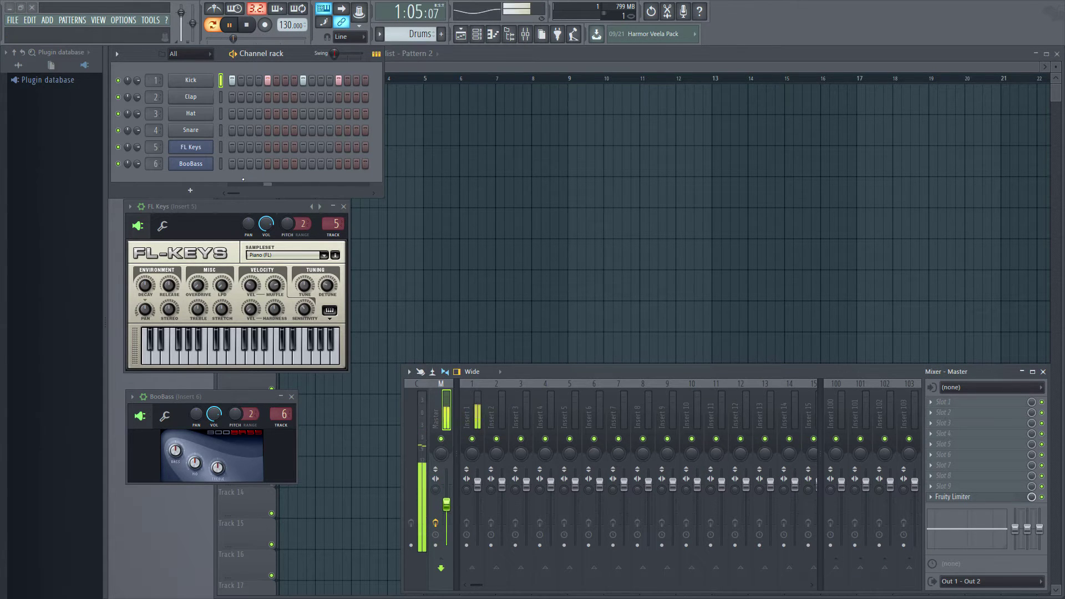
- Add Snare hits on steps 5 and 13 and fill the Hat every 2 steps
click(267, 130)
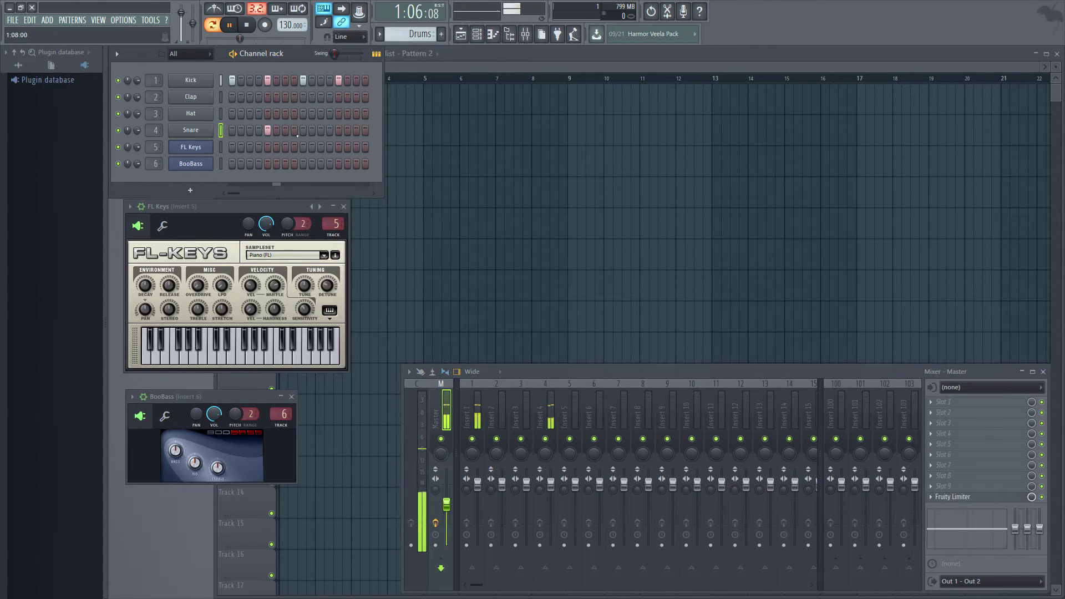
click(338, 130)
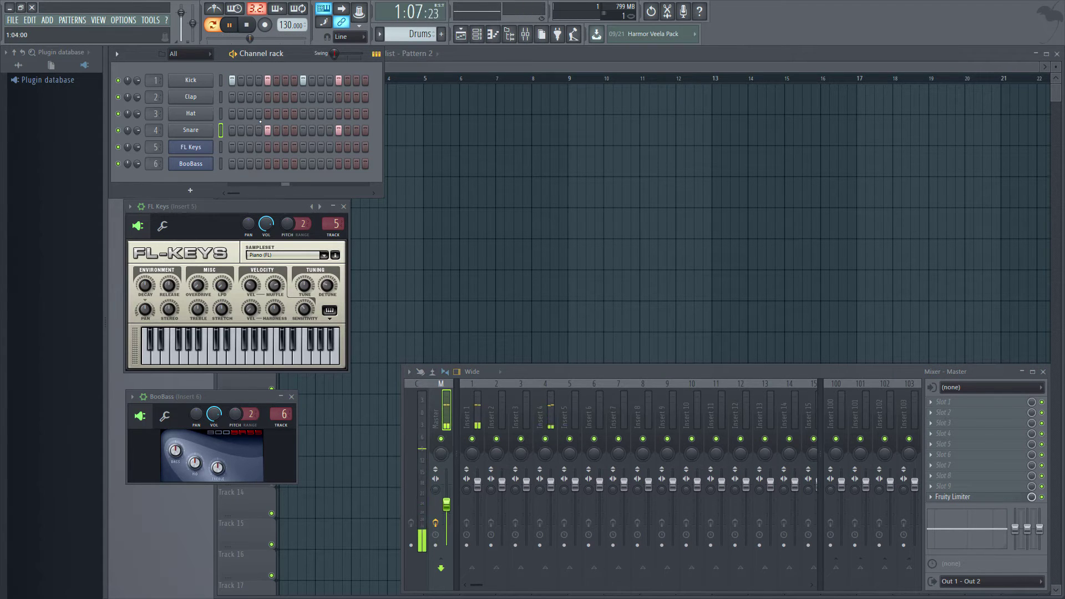
right_click(197, 114)
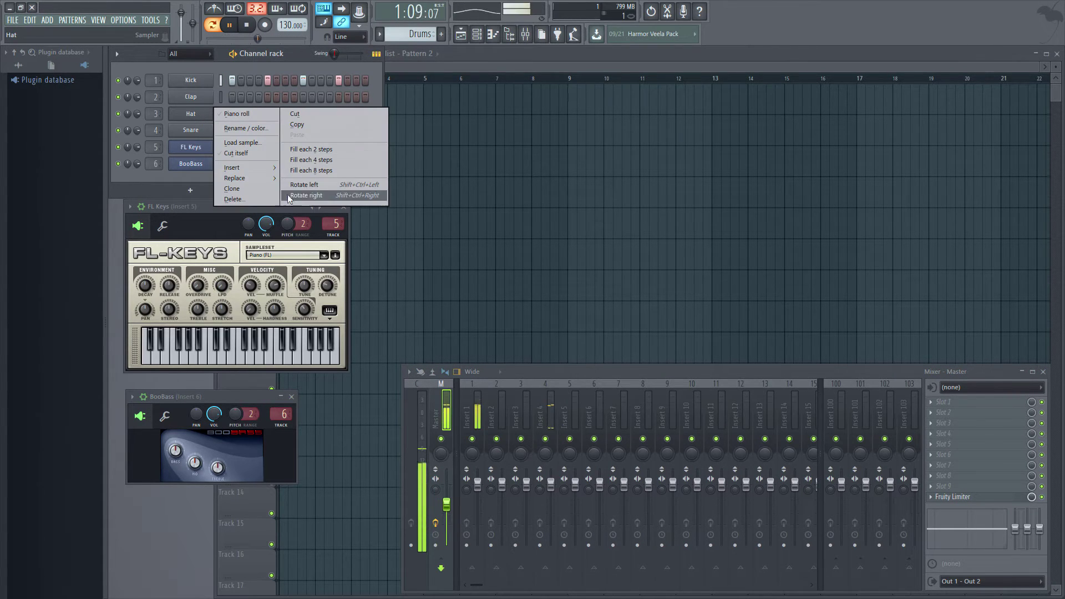
click(328, 150)
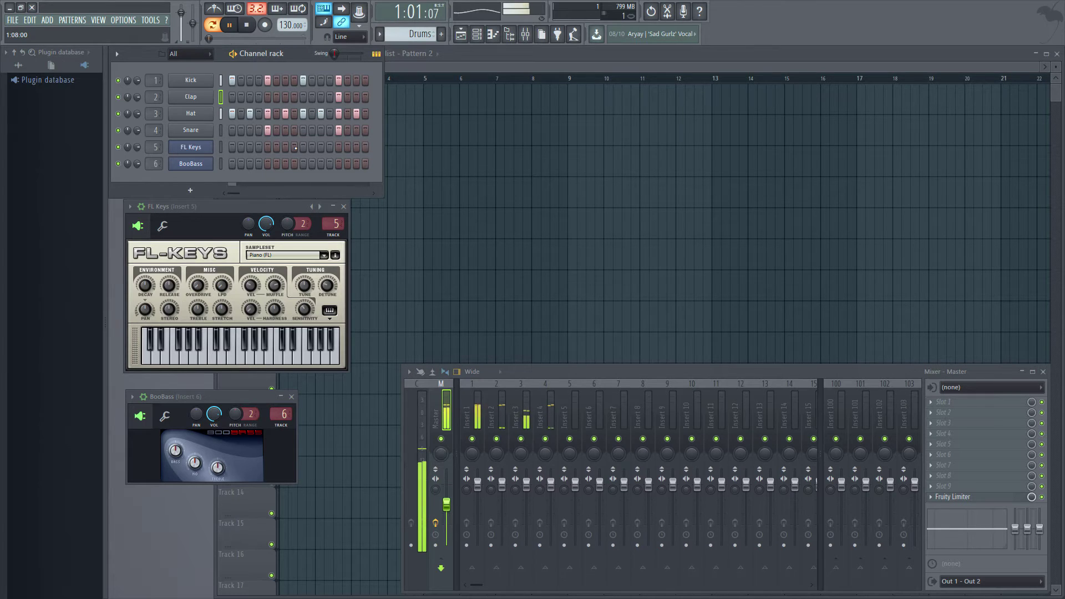
- Stop playback so the song position returns to the start
click(249, 27)
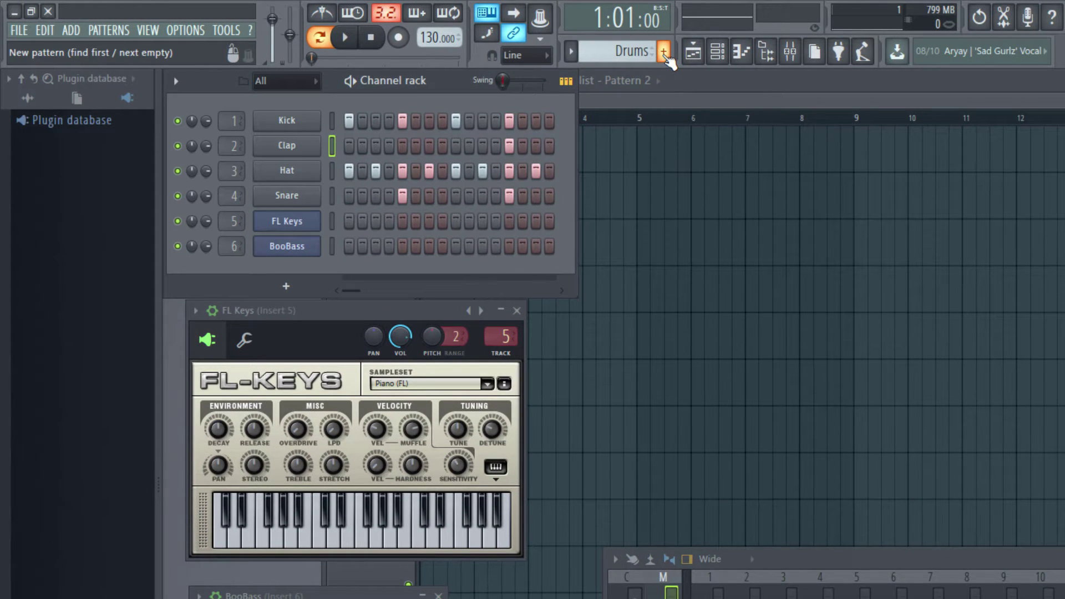
- Create Pattern 2 and give it the preset name 'Bass'
click(664, 52)
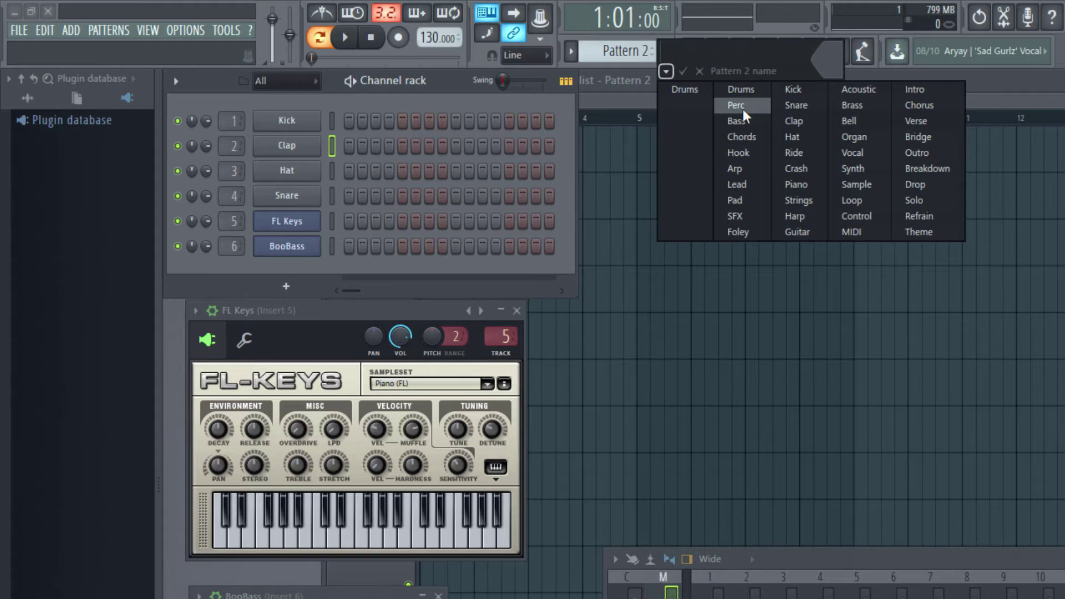
click(744, 126)
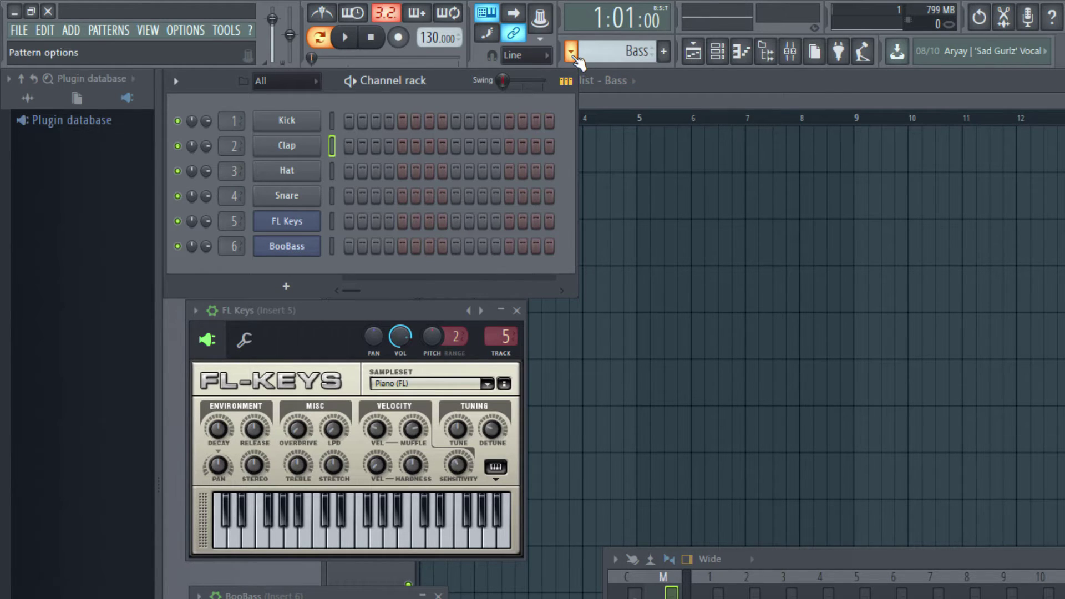
- Briefly view the Drums pattern, then switch back to the empty Bass pattern
click(571, 52)
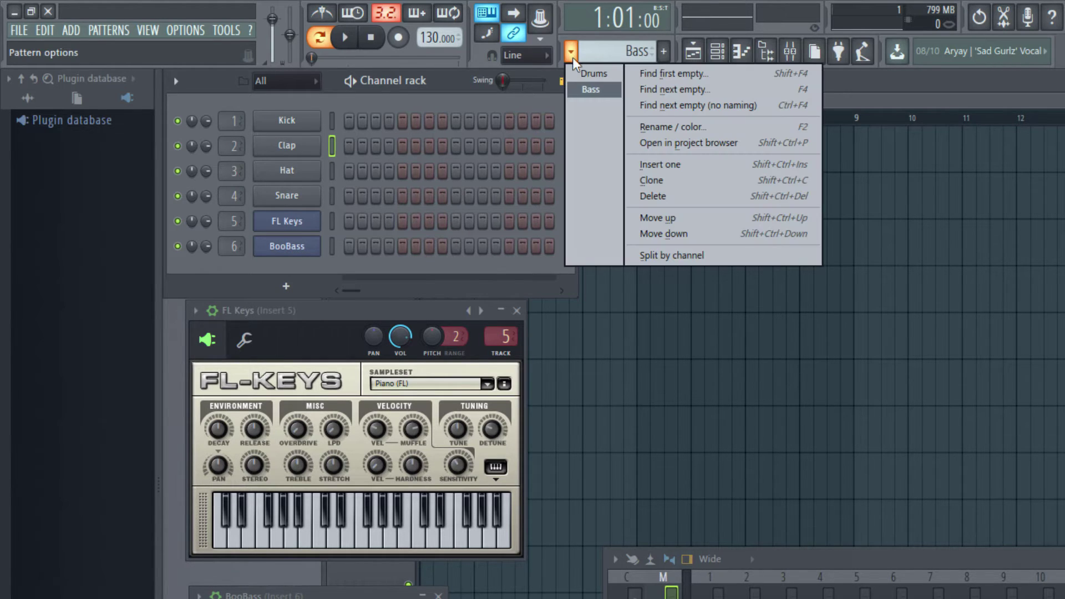
click(595, 76)
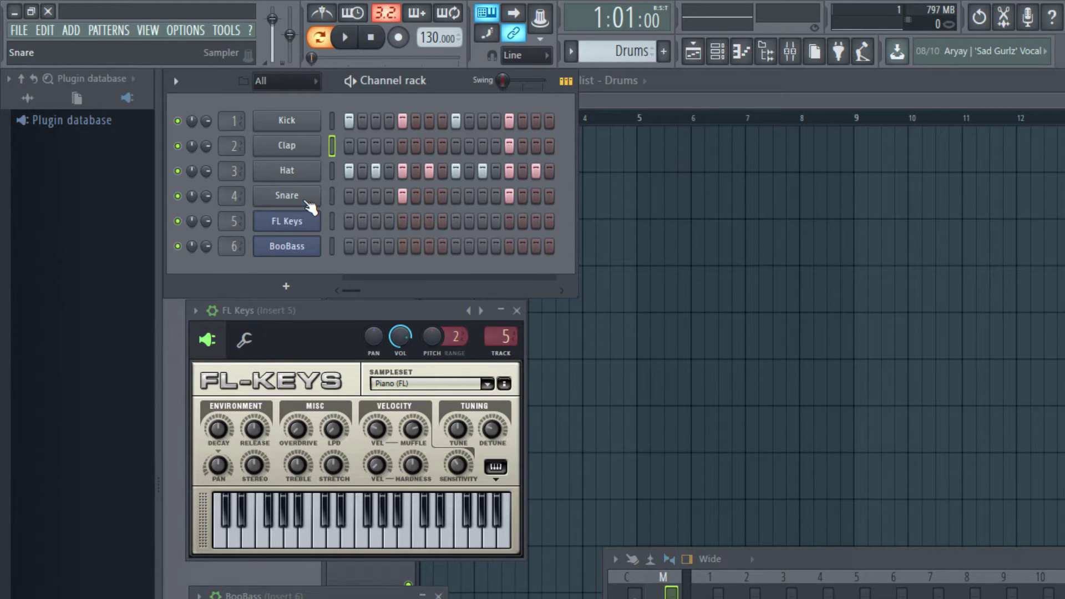
click(571, 51)
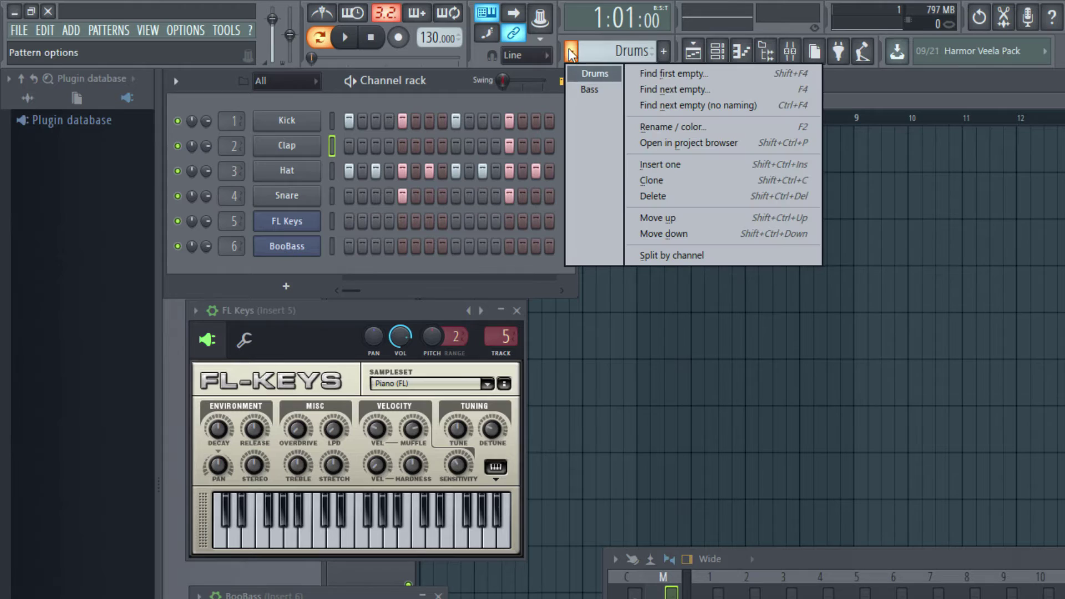
click(593, 90)
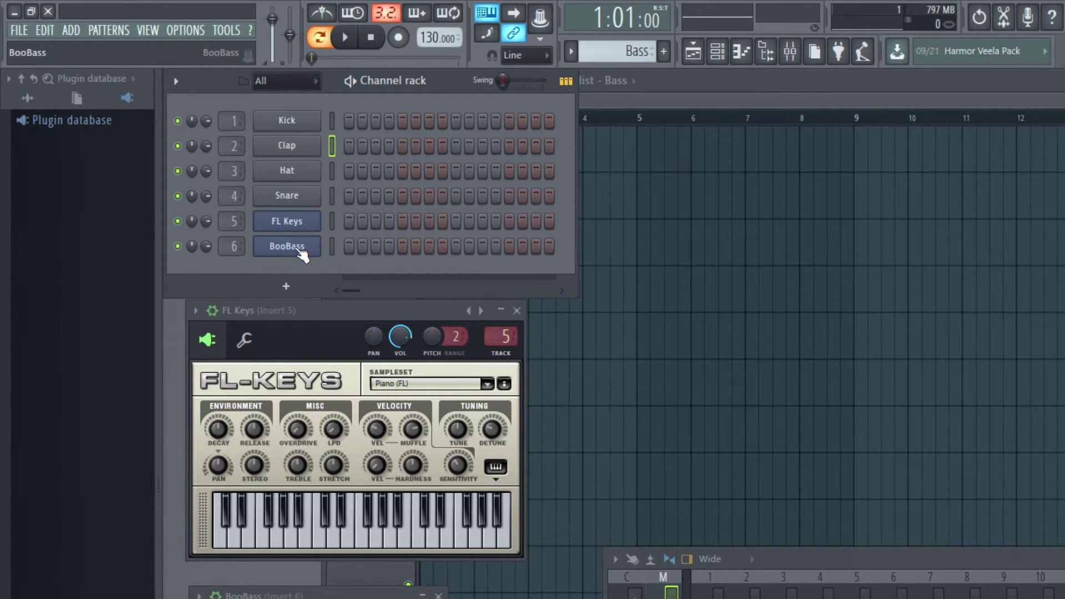
click(297, 252)
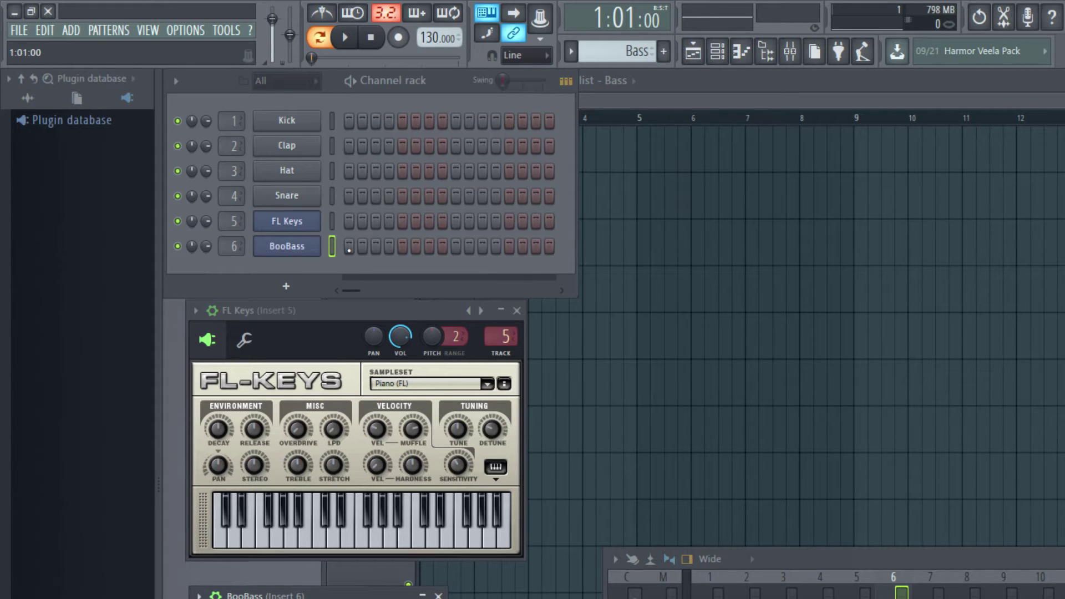
click(349, 248)
click(402, 246)
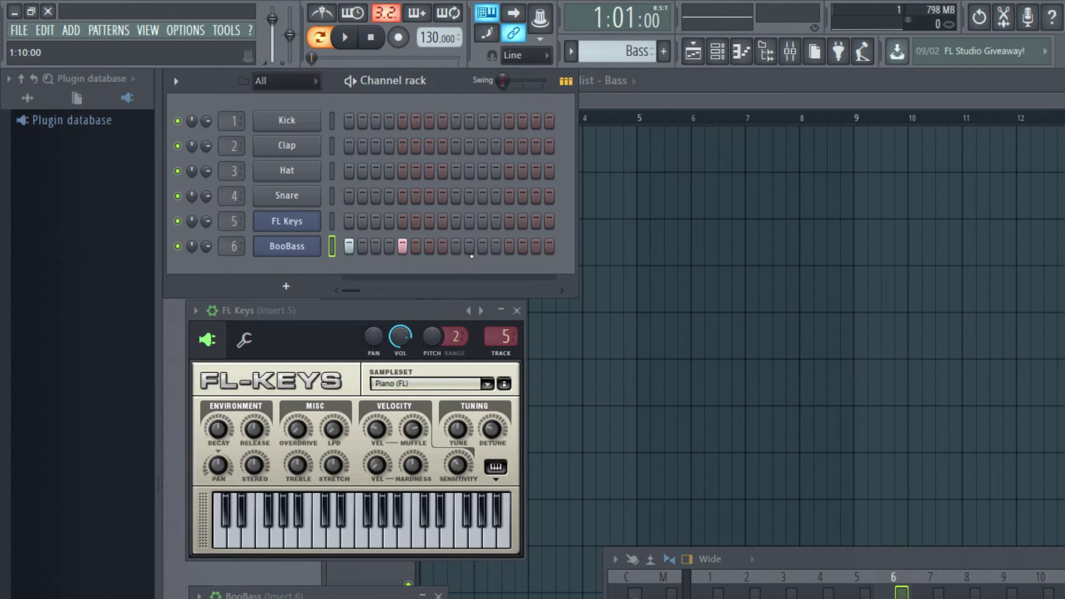
click(459, 250)
click(509, 249)
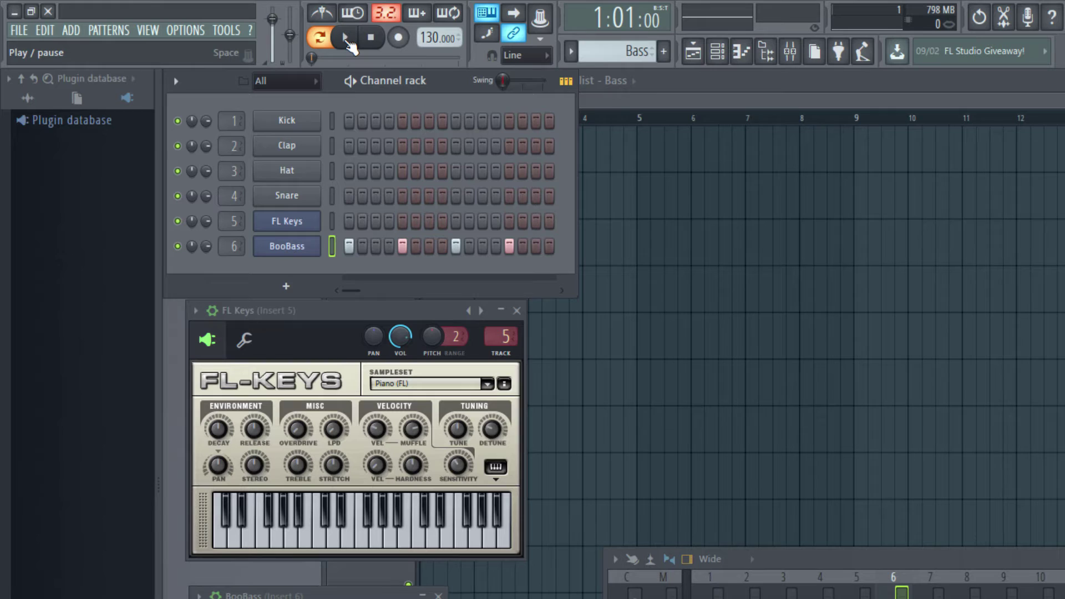
click(347, 43)
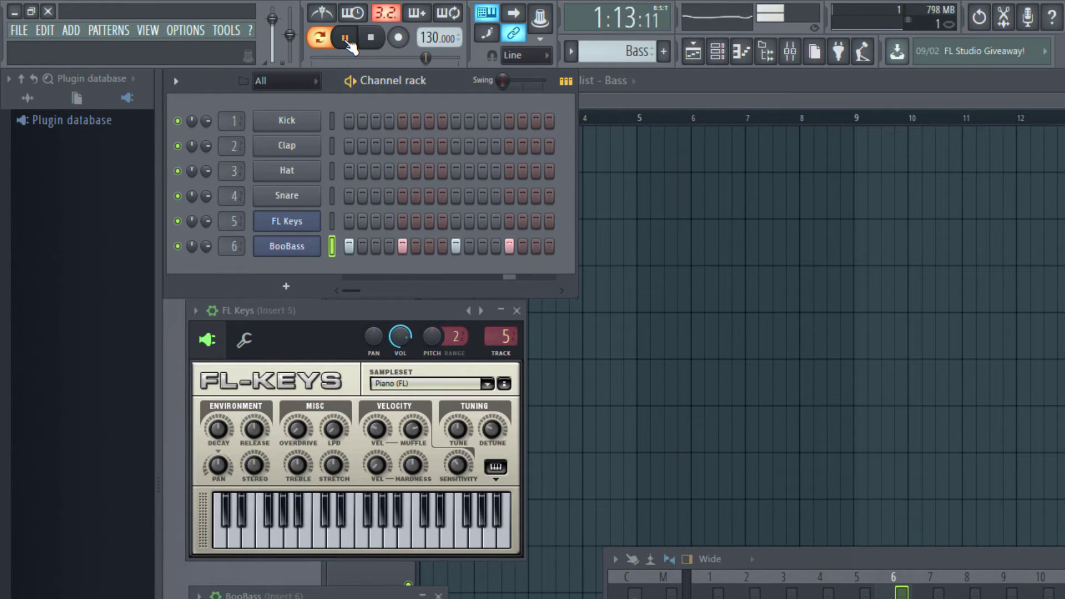
key(space)
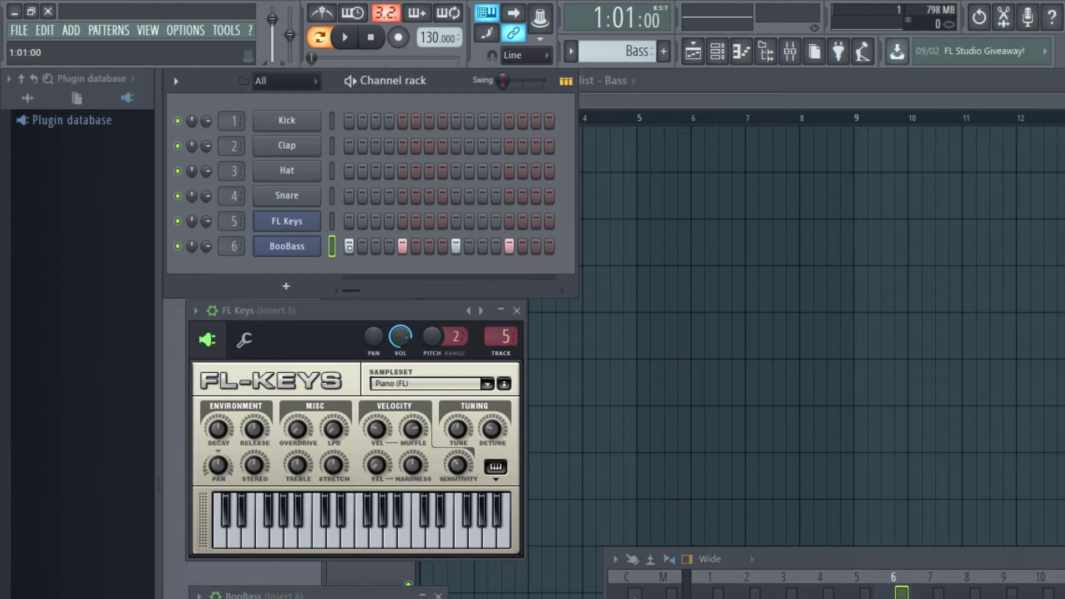
click(349, 246)
click(402, 247)
click(455, 246)
click(508, 246)
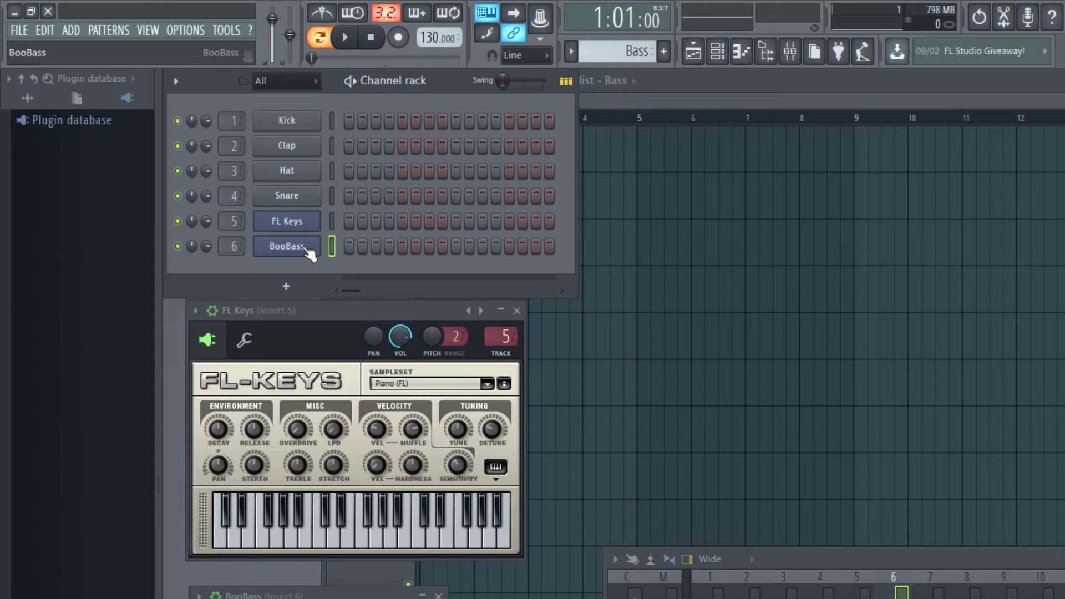
- Open the BooBass channel in the piano roll and hide the mixer window
right_click(308, 253)
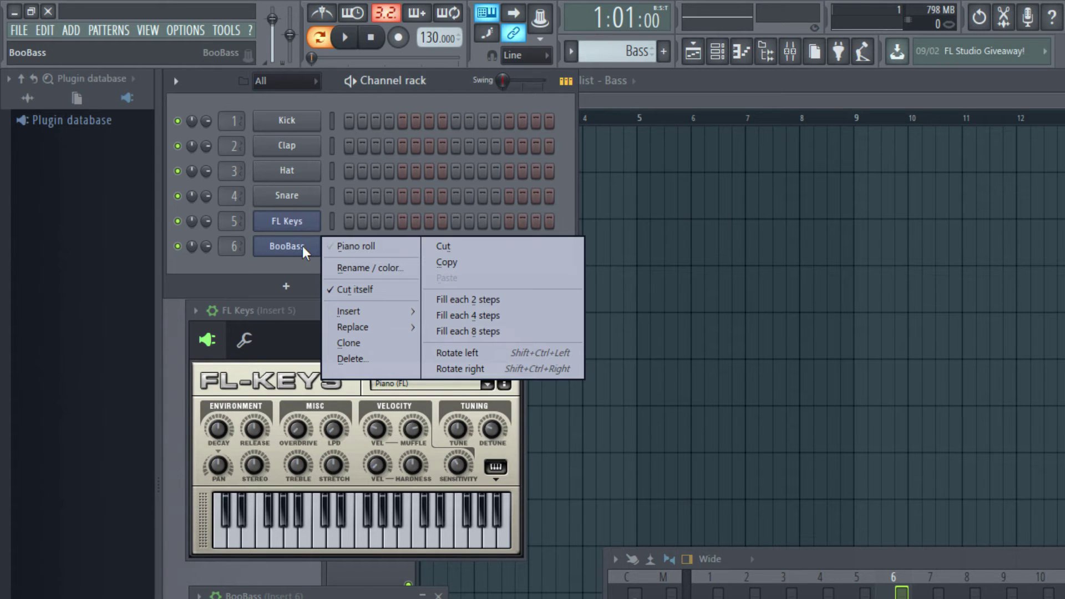
click(351, 248)
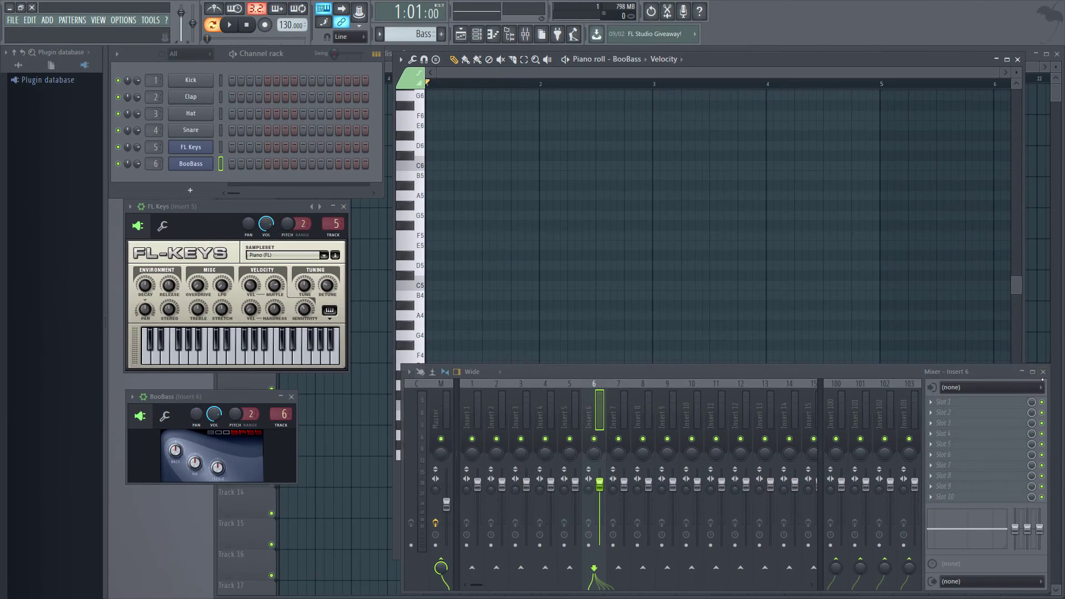
click(526, 35)
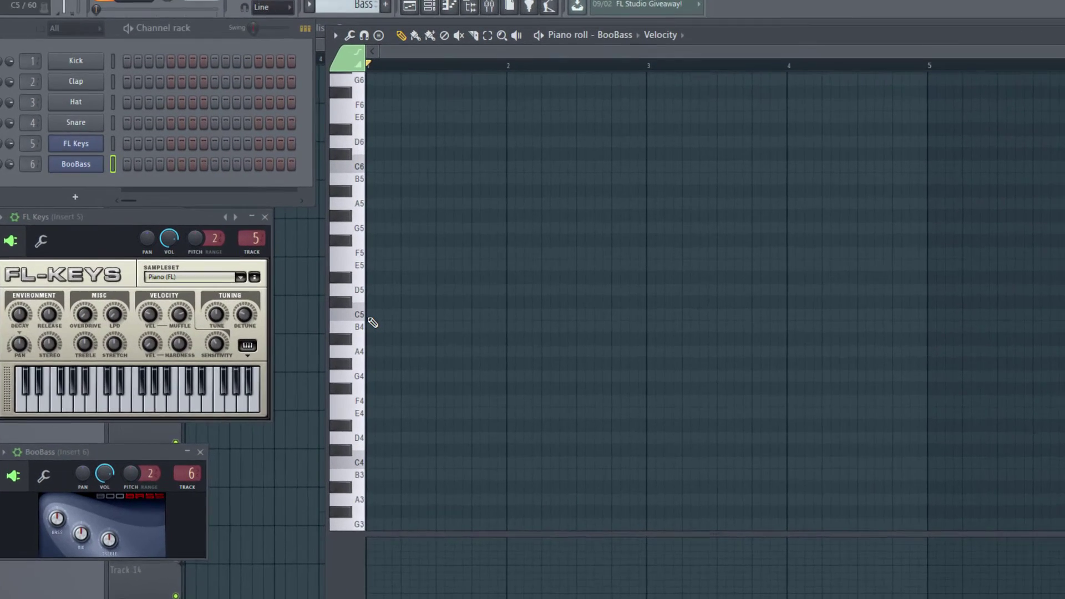
- Draw one-bar BooBass notes C5, F5, A5 and F5 across bars 1–4
click(372, 322)
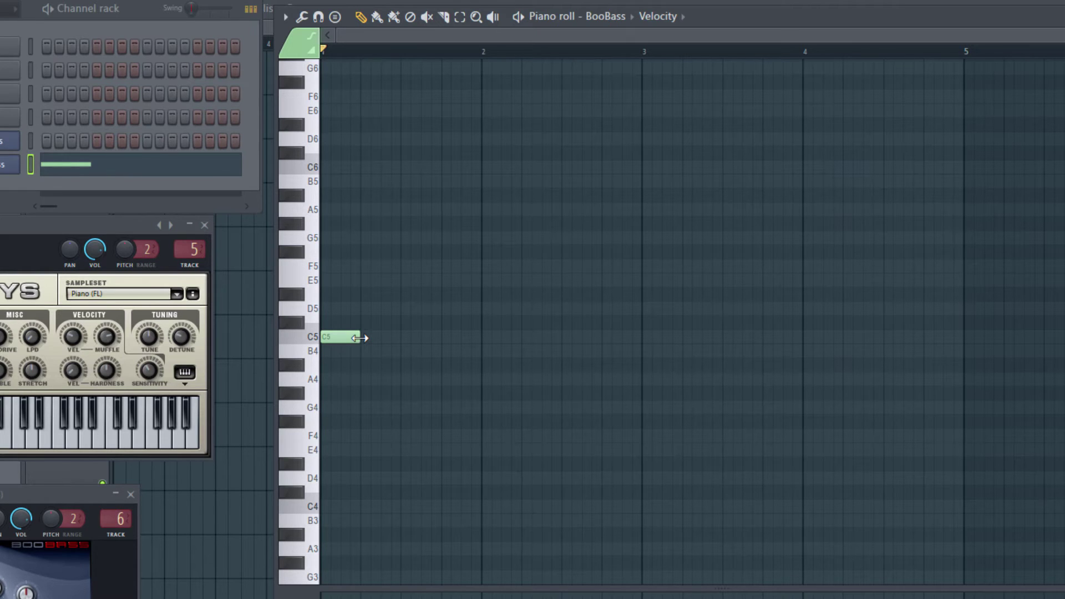
drag(359, 338, 478, 339)
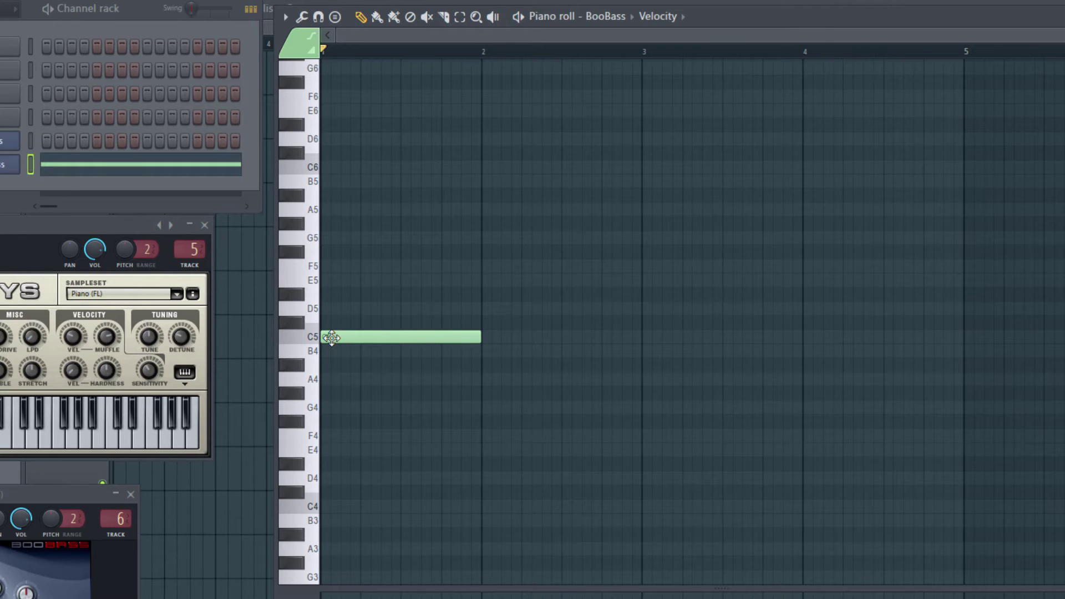
click(484, 265)
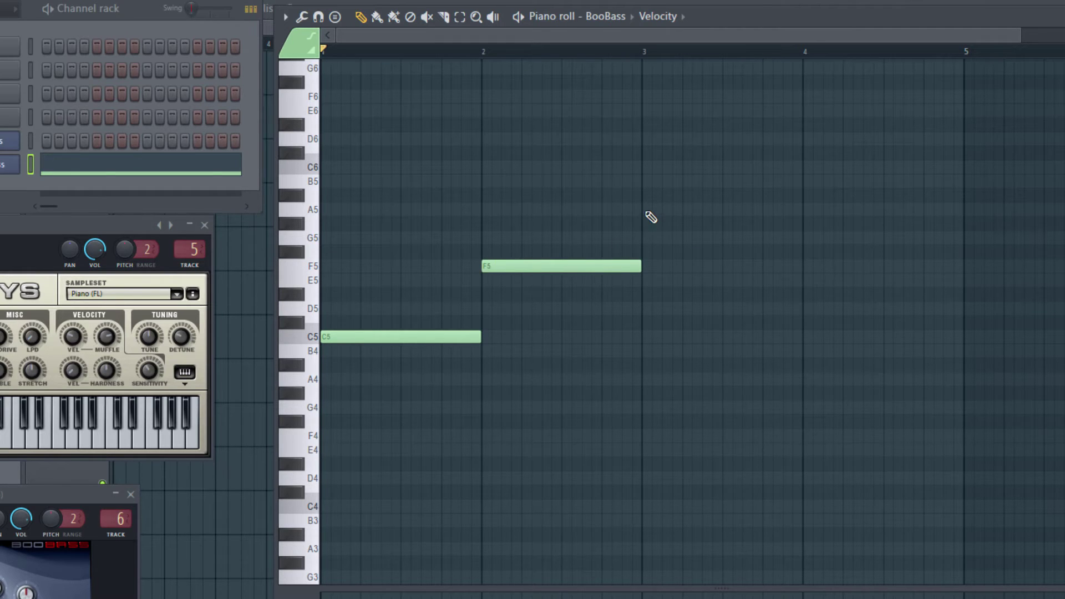
click(649, 211)
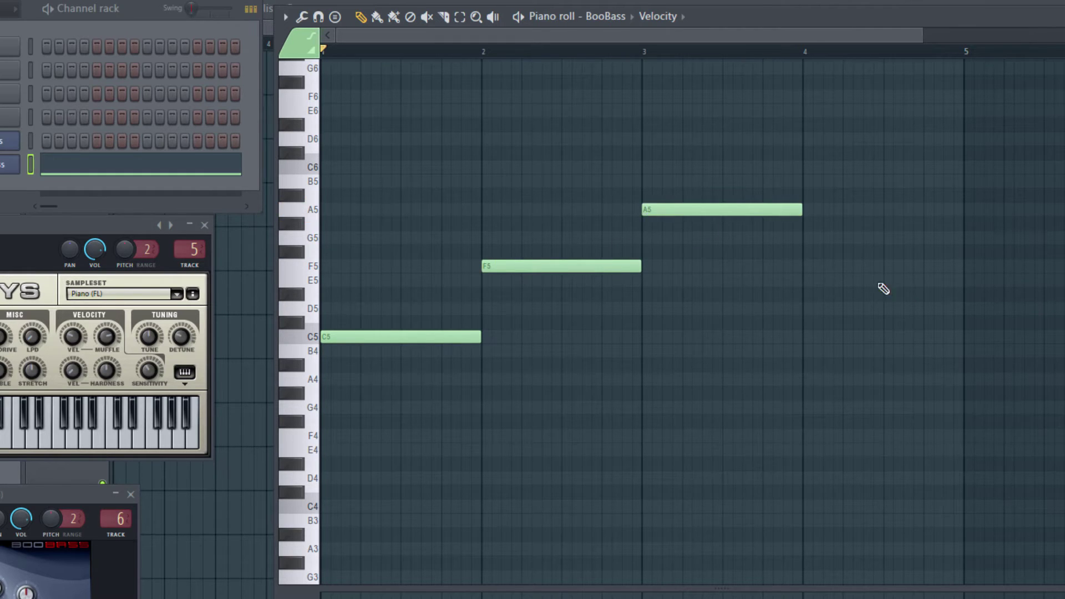
click(809, 268)
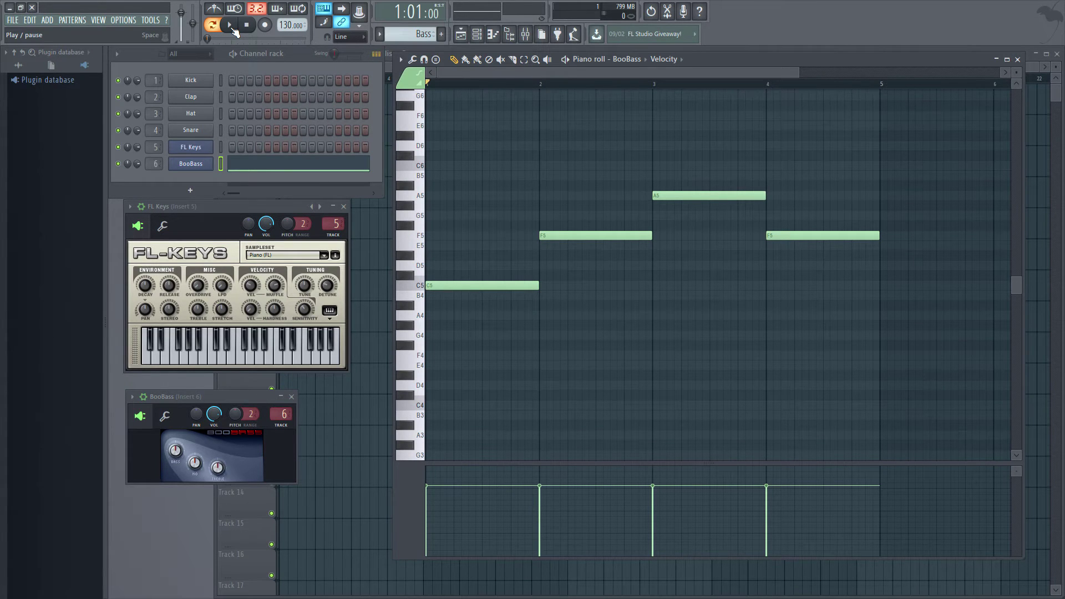
- Play the bass line, stop it, and play it again from bar 1
click(230, 25)
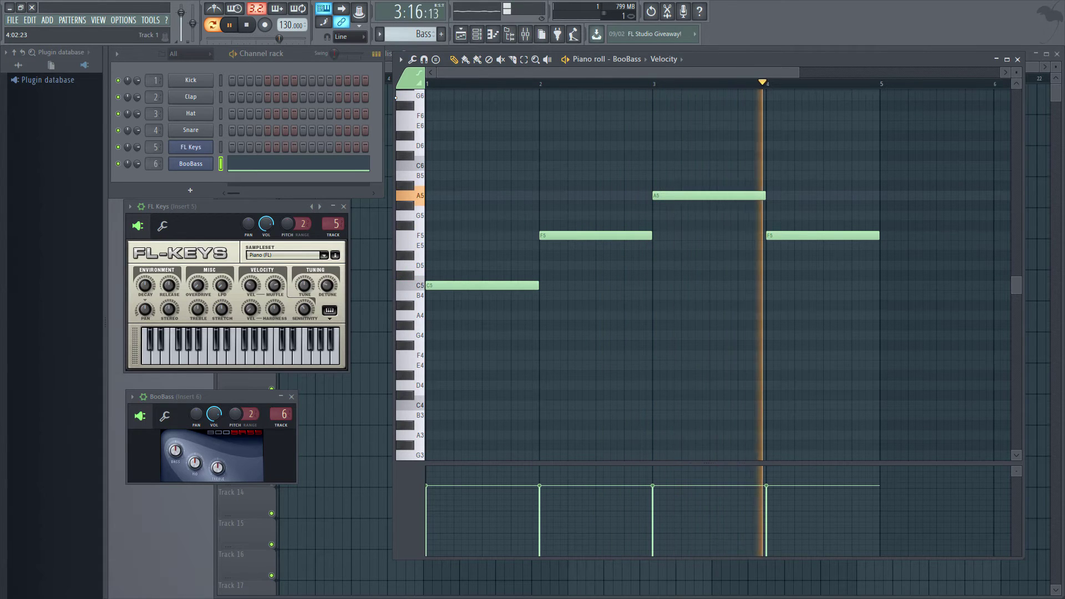
click(250, 29)
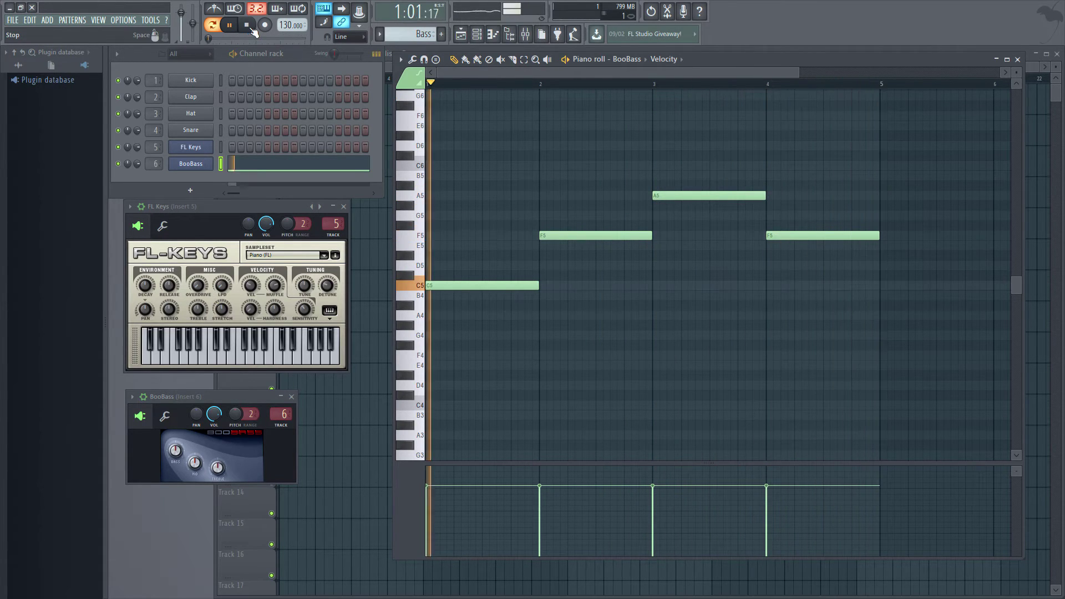
click(252, 29)
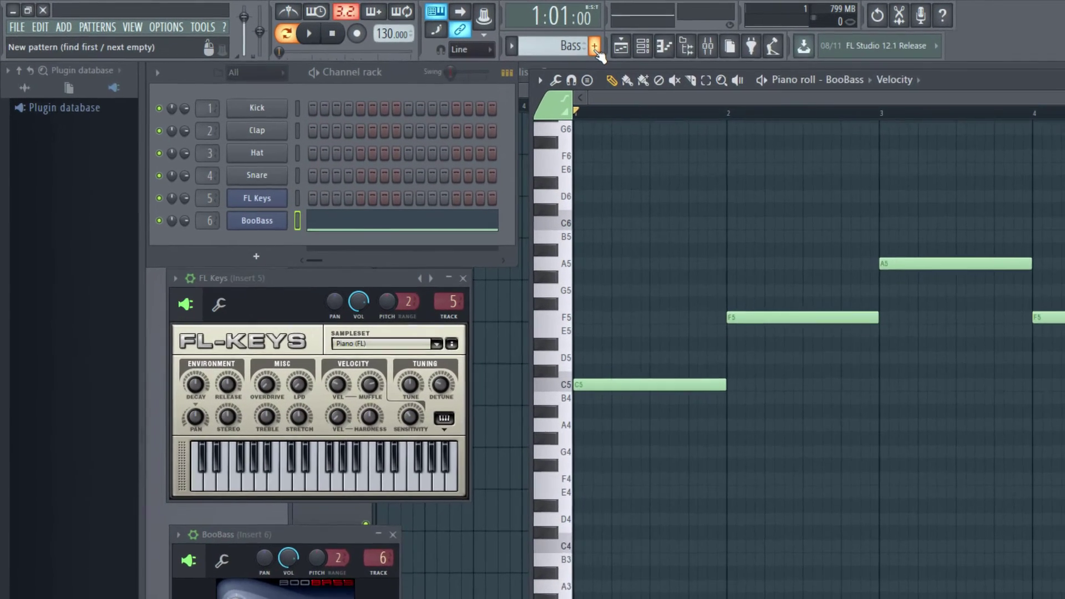
- Add Pattern 3 with the + button and rename it 'Melody' via Rename / color
click(595, 47)
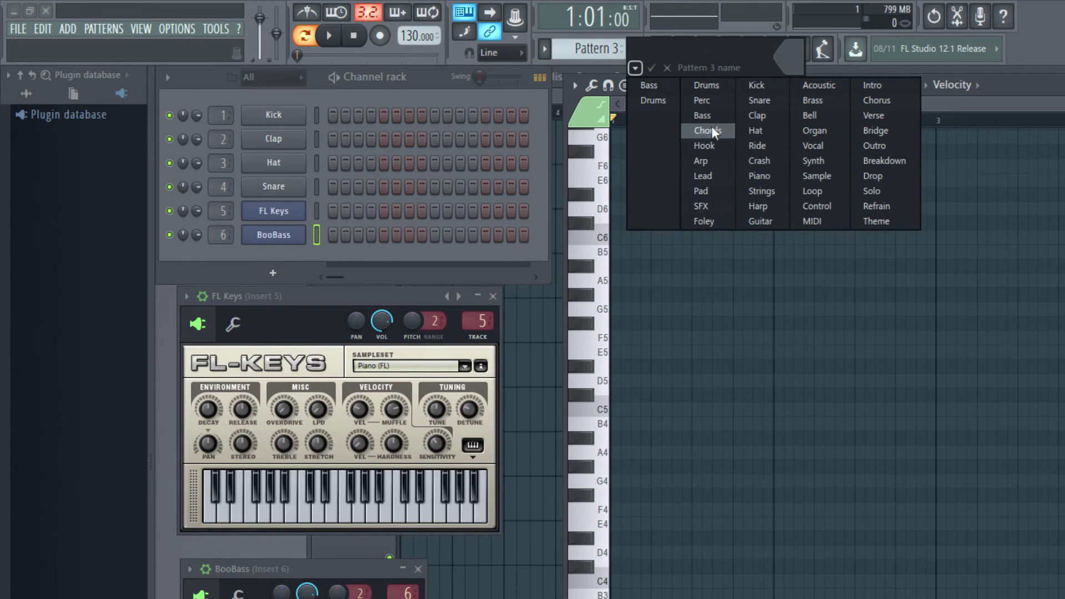
click(546, 50)
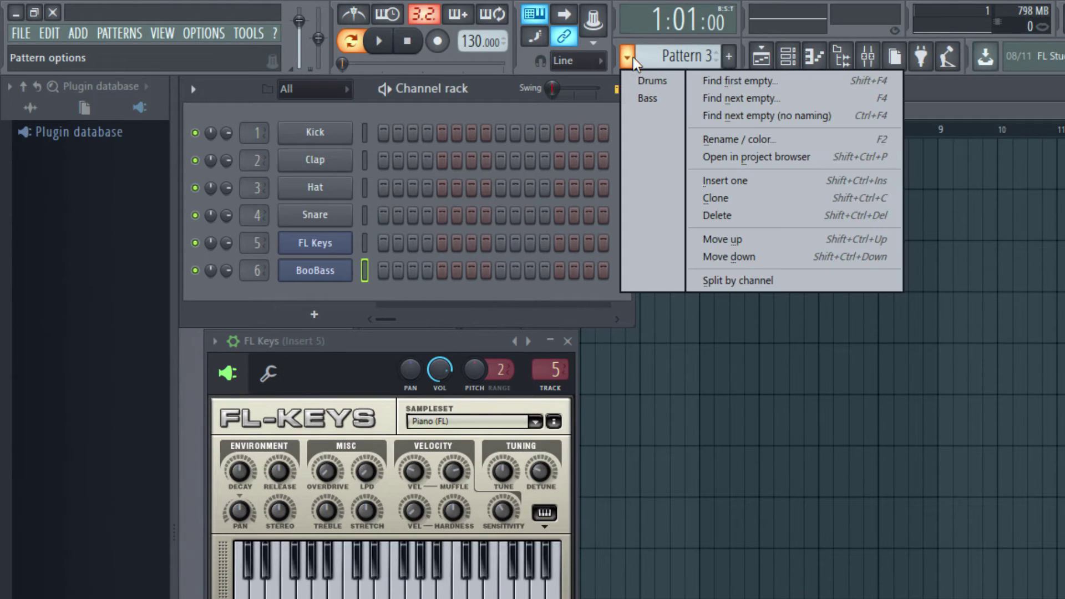
click(674, 58)
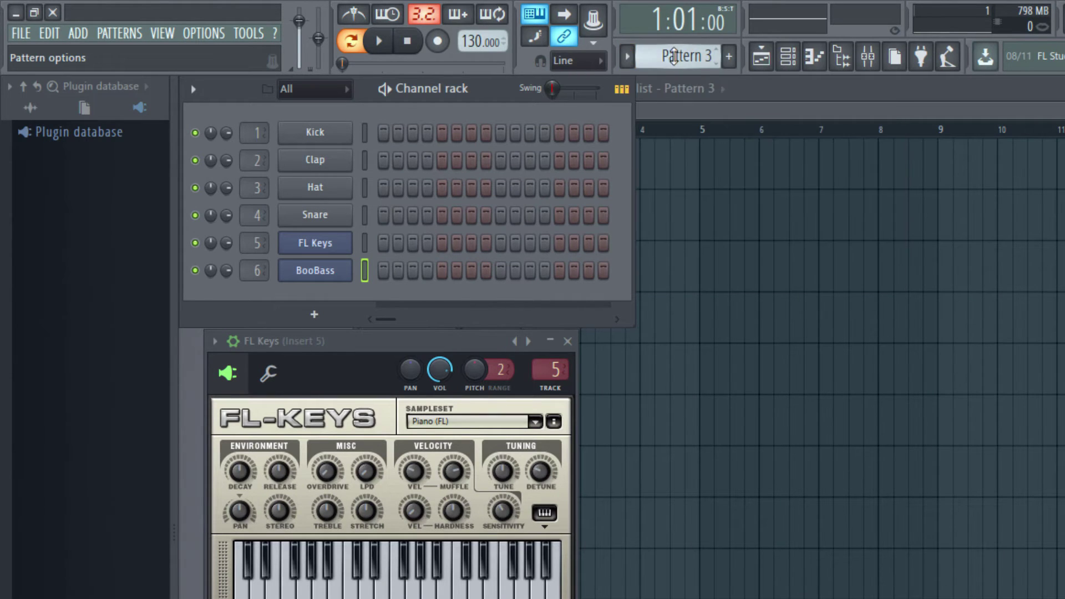
right_click(678, 60)
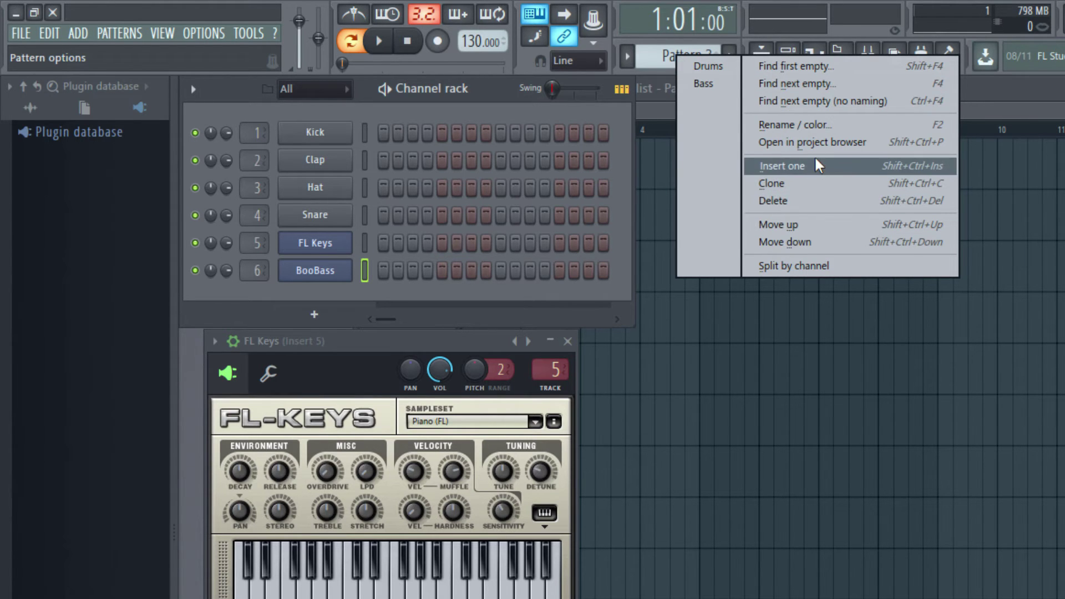
click(805, 126)
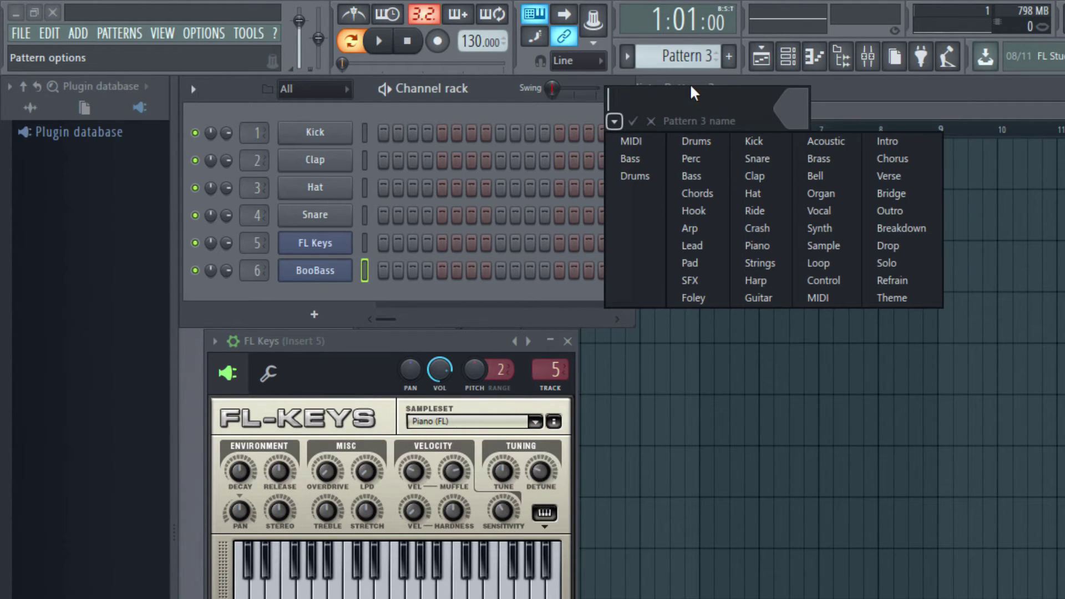
text(Melody)
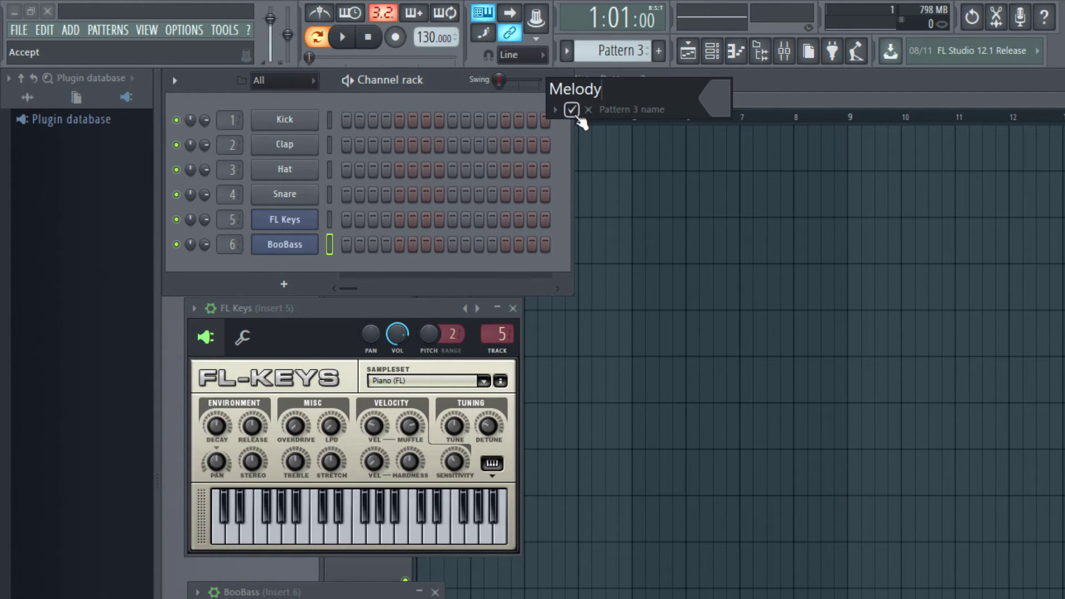
click(572, 110)
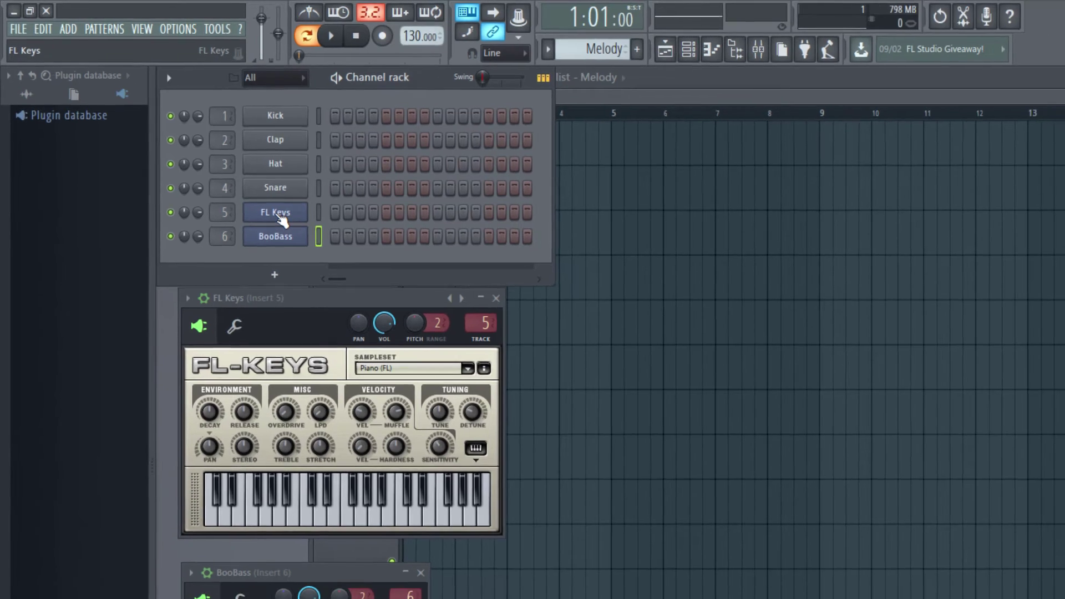
- Select the FL Keys channel and open its piano roll from the right-click menu
click(289, 223)
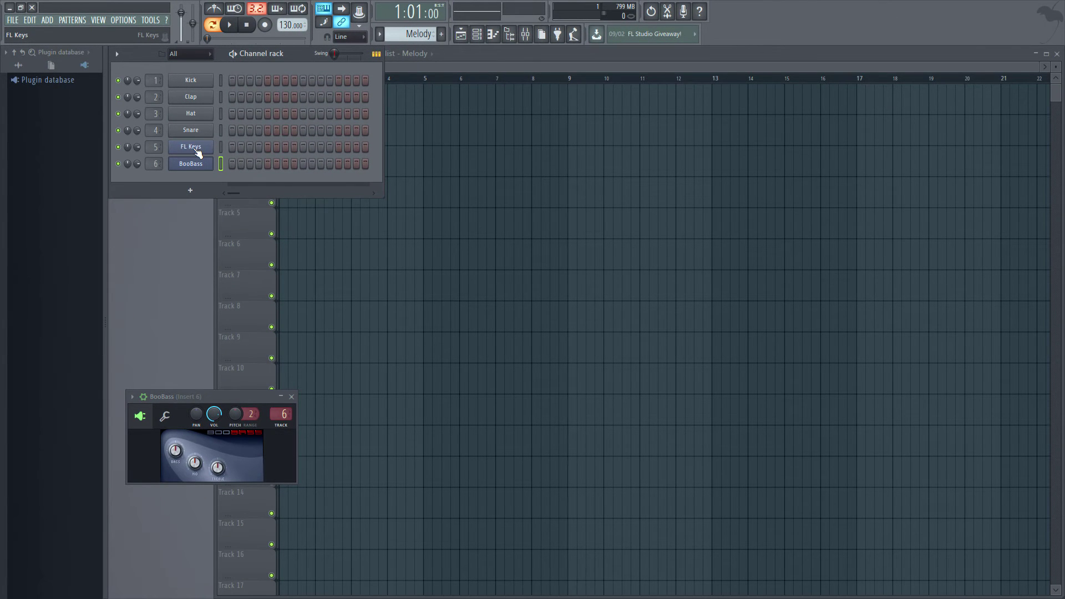
right_click(198, 151)
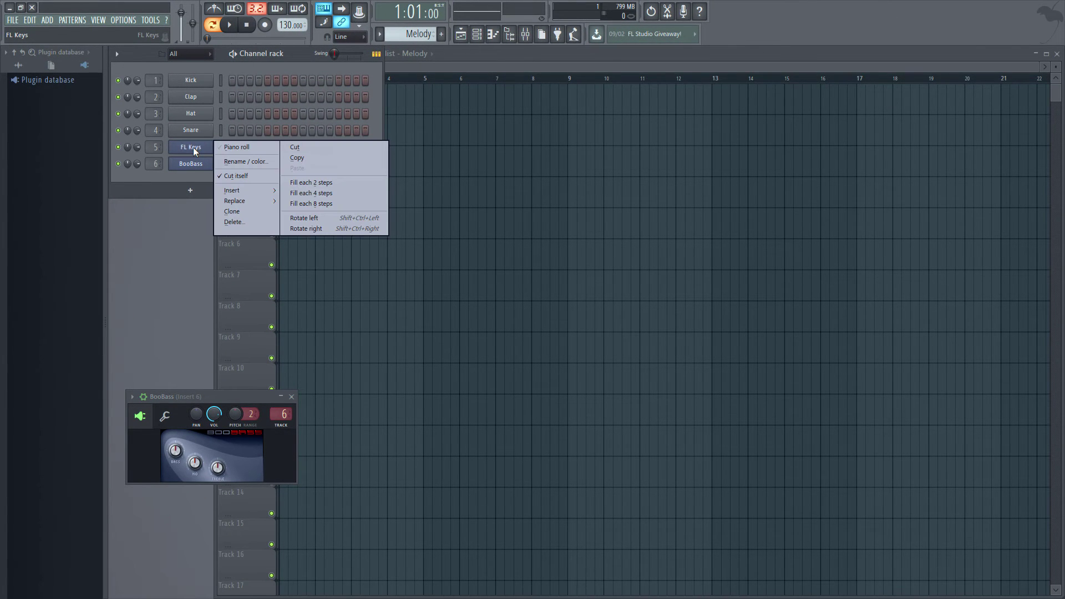
click(240, 147)
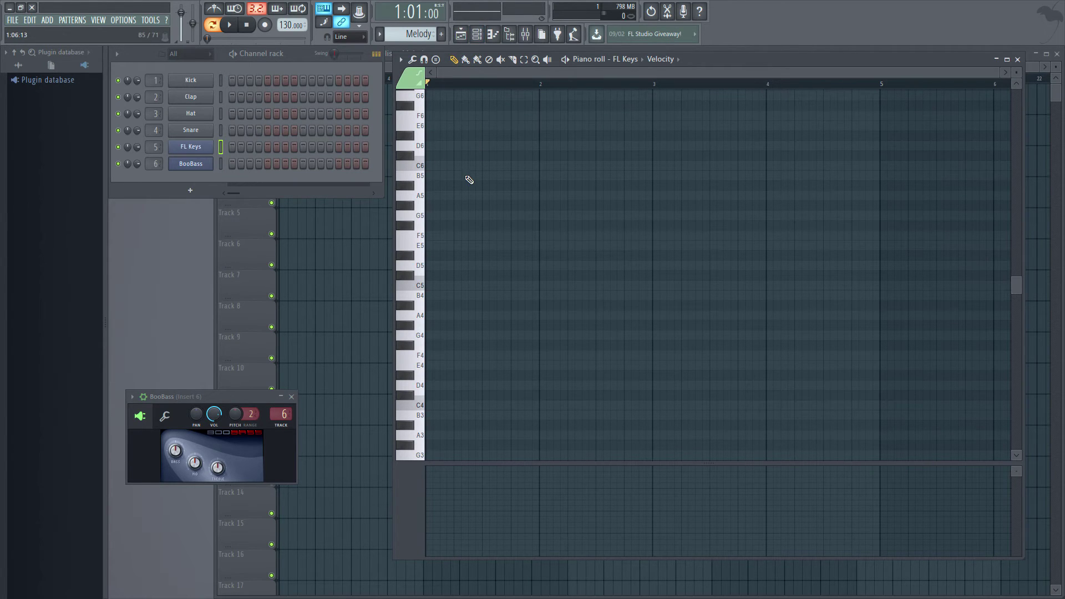
- Draw short C5, F5, A5 and F5 note pairs across bars 1–4
click(432, 290)
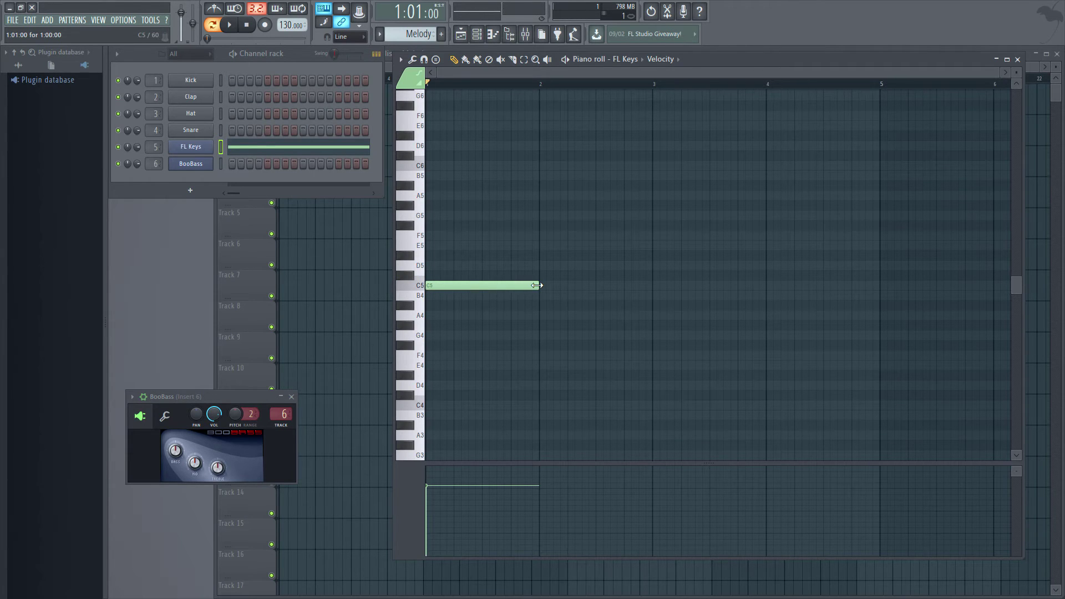
mouse_move(535, 285)
mouse_down()
mouse_move(447, 285)
mouse_move(498, 286)
mouse_up()
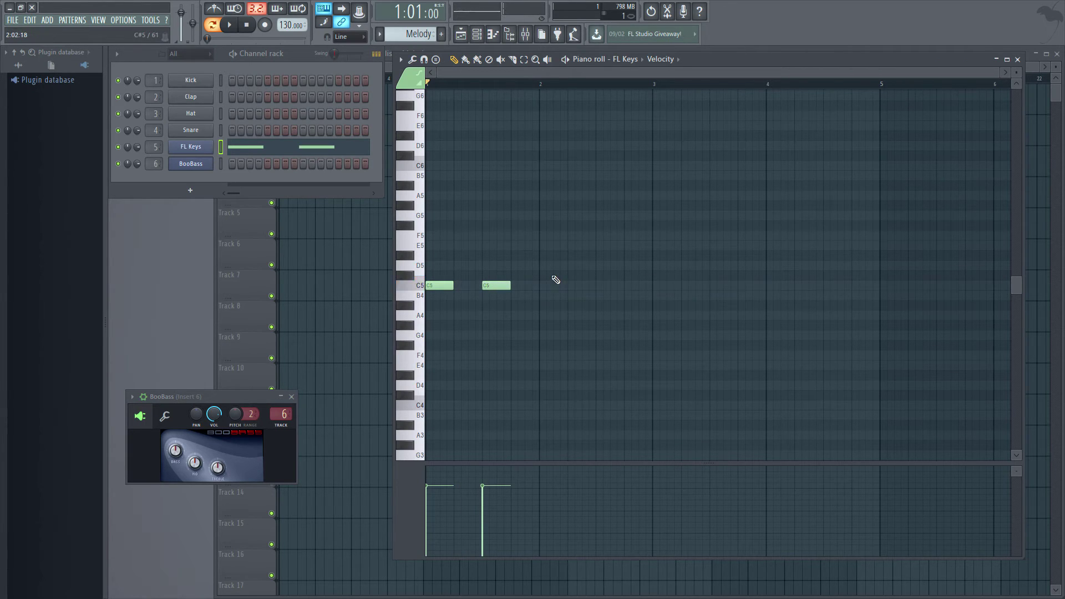
click(542, 235)
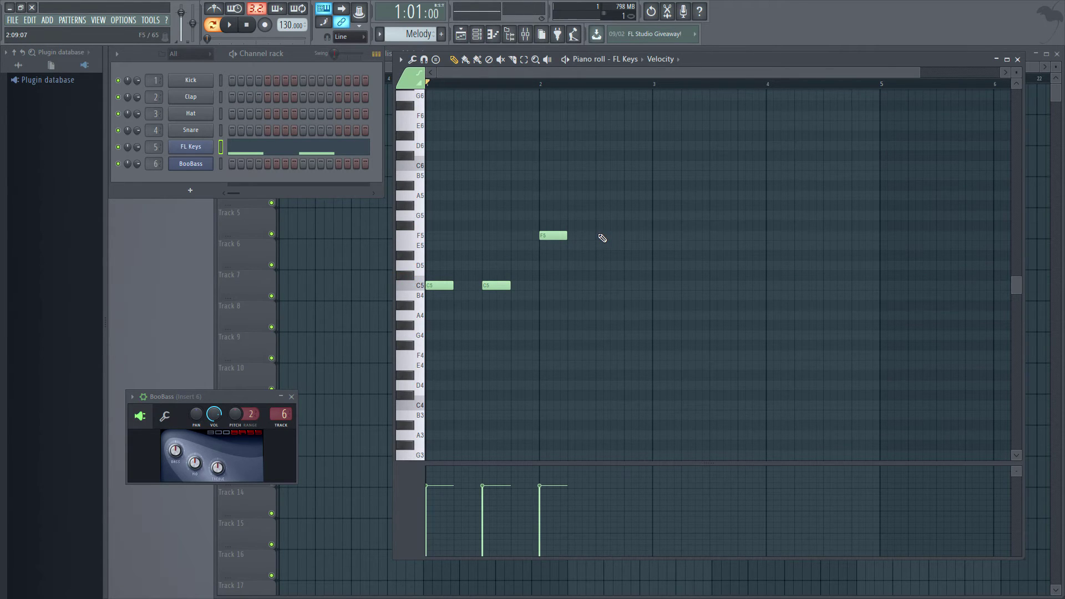
click(600, 235)
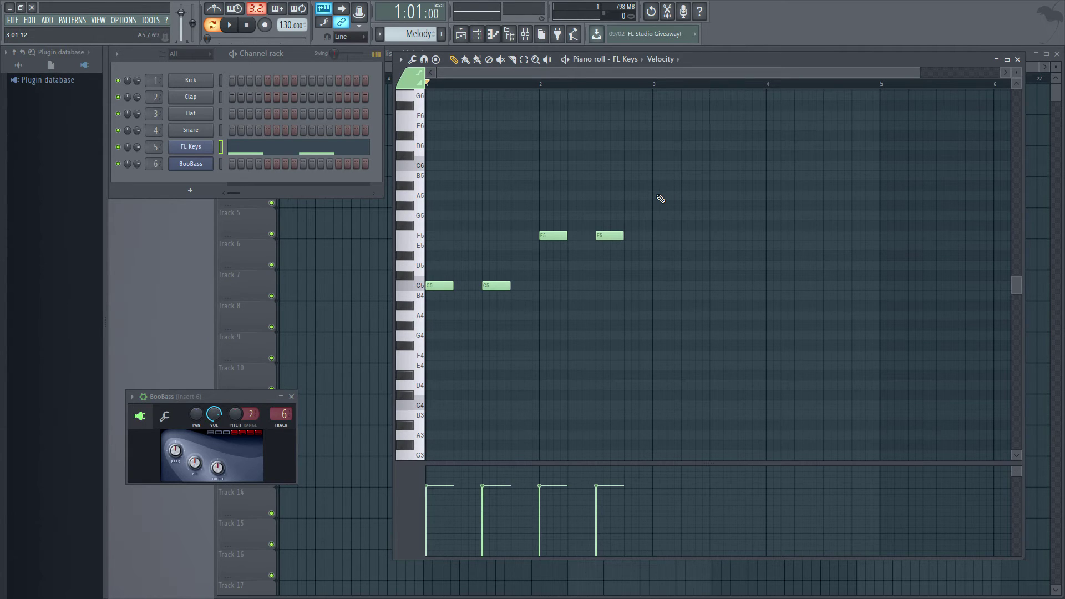
click(660, 196)
click(719, 196)
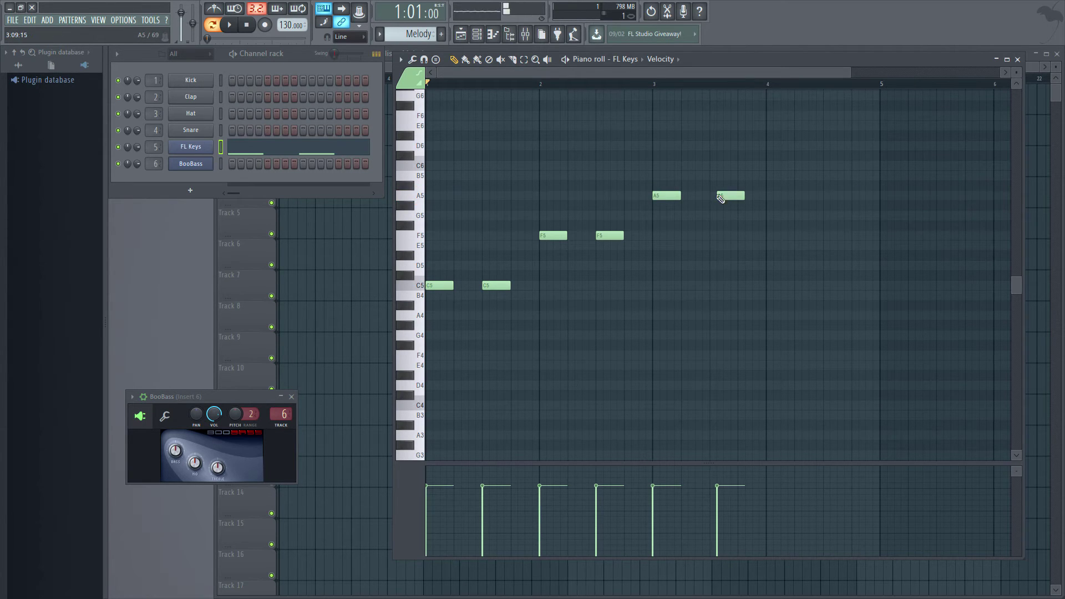
click(774, 236)
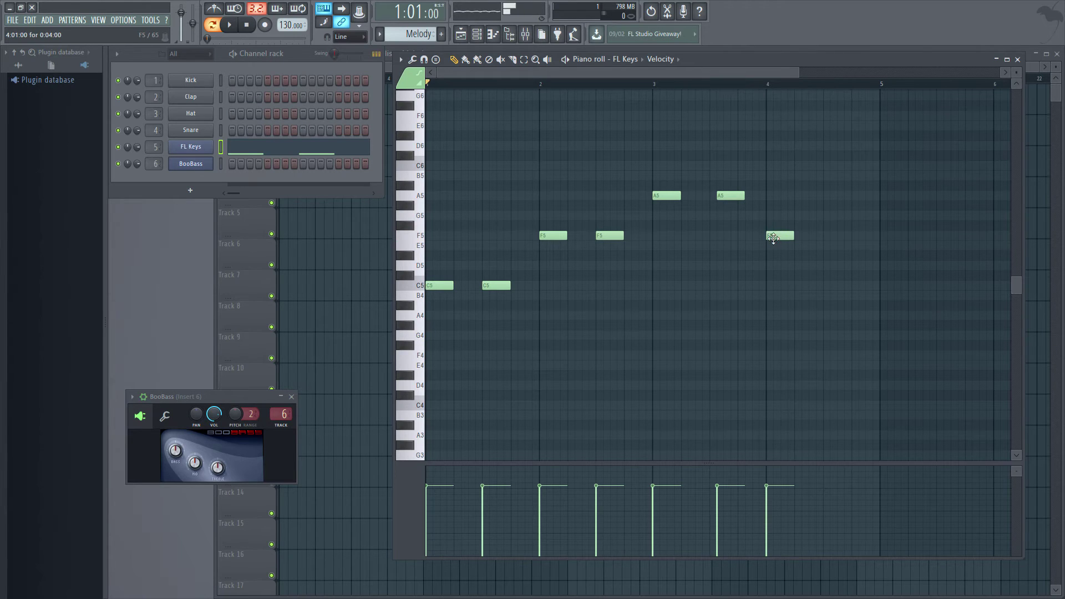
click(833, 236)
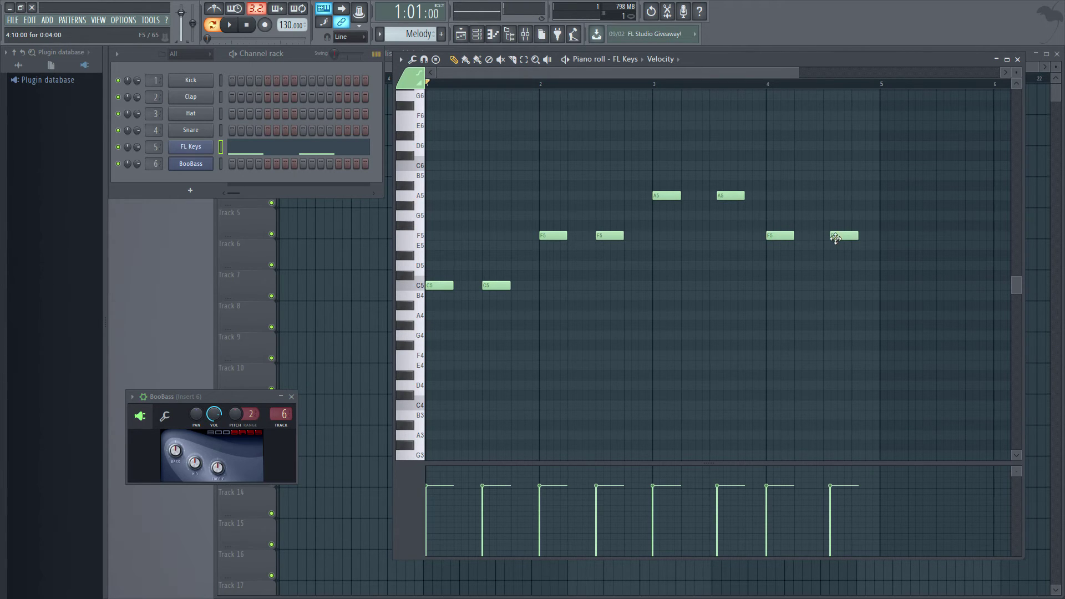
drag(836, 236, 829, 236)
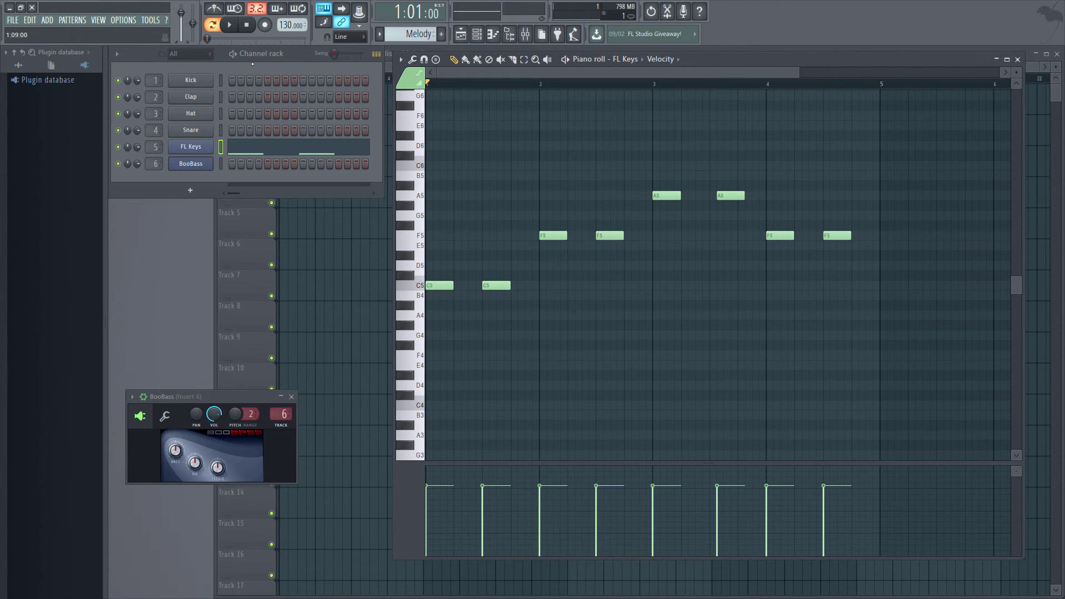
- Play the melody, stop it, and shift the second A5 note slightly earlier
click(230, 25)
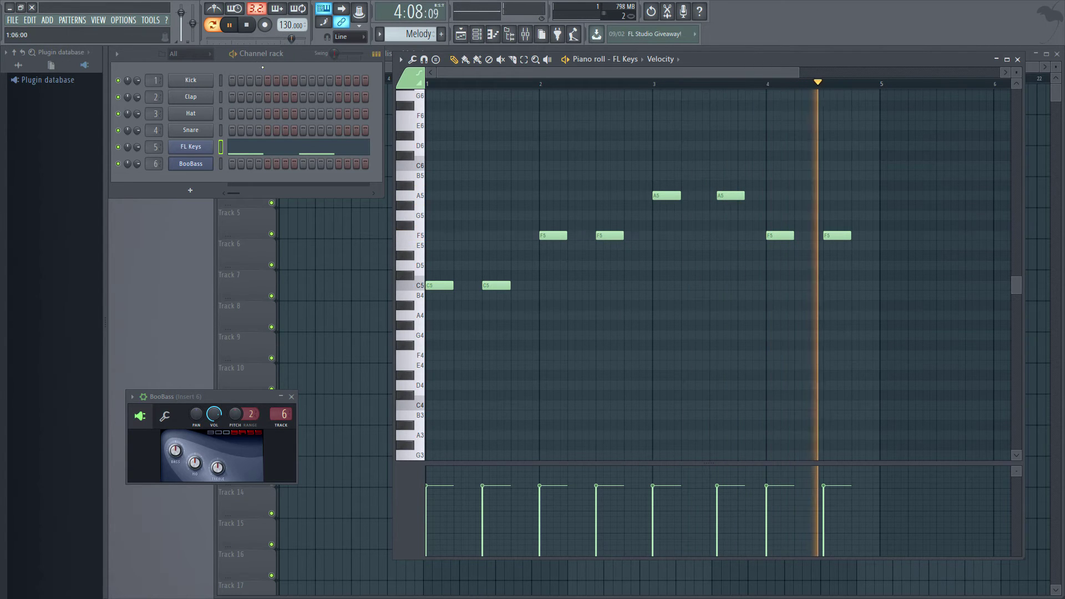
key(space)
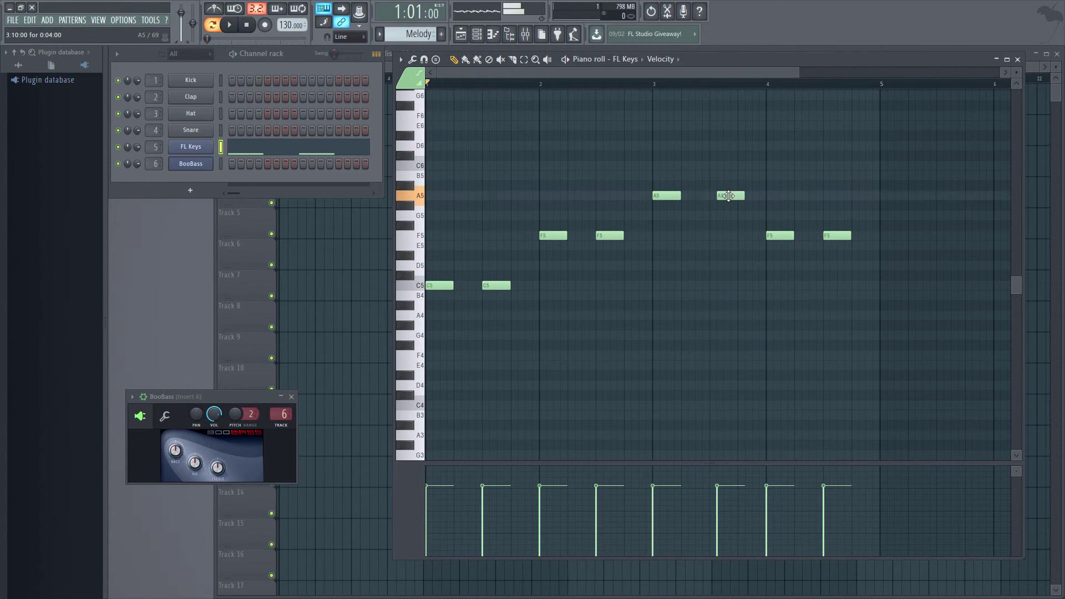
drag(729, 195, 720, 195)
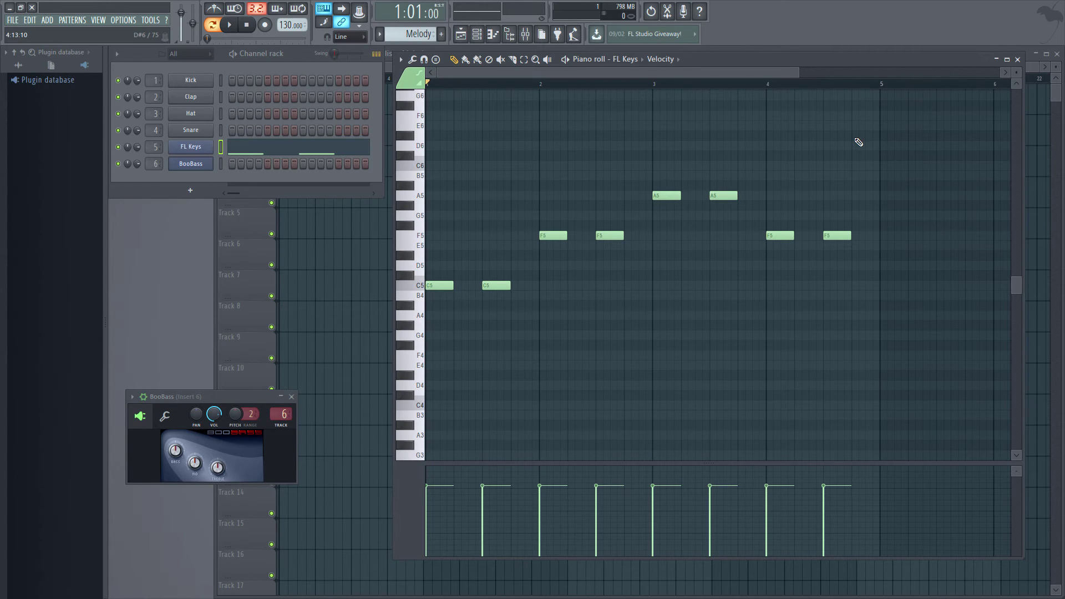
- Minimize the piano roll, bring the Channel rack forward, and select the Drums pattern
click(997, 59)
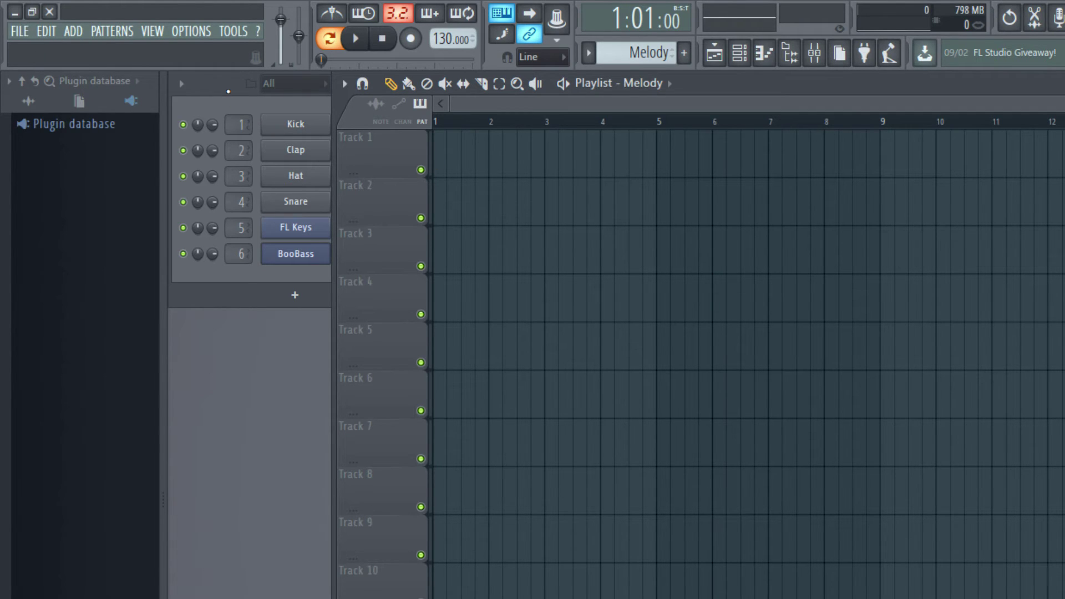
click(228, 92)
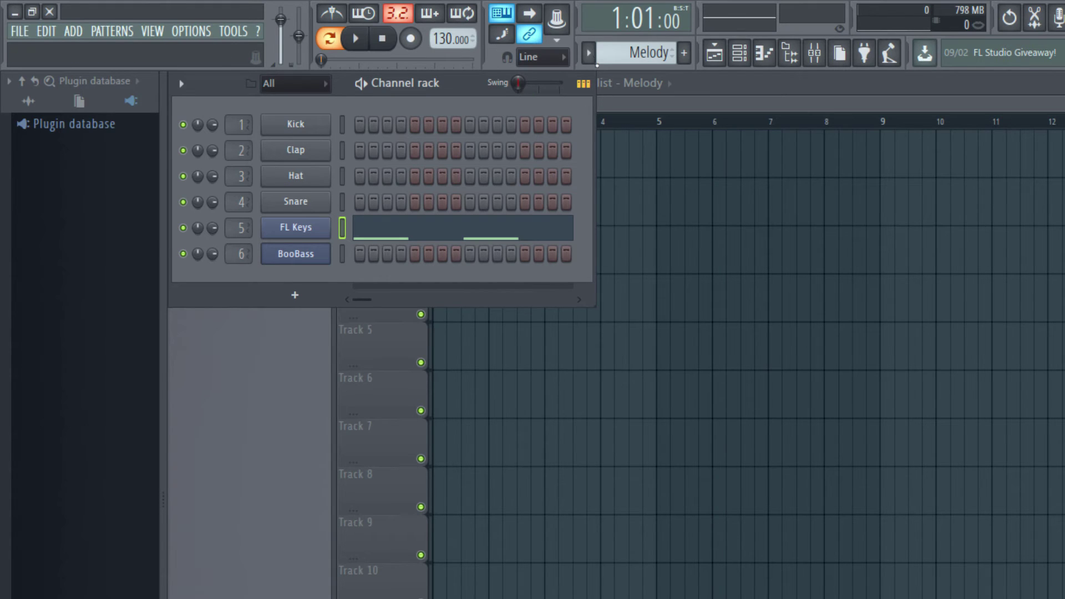
click(588, 54)
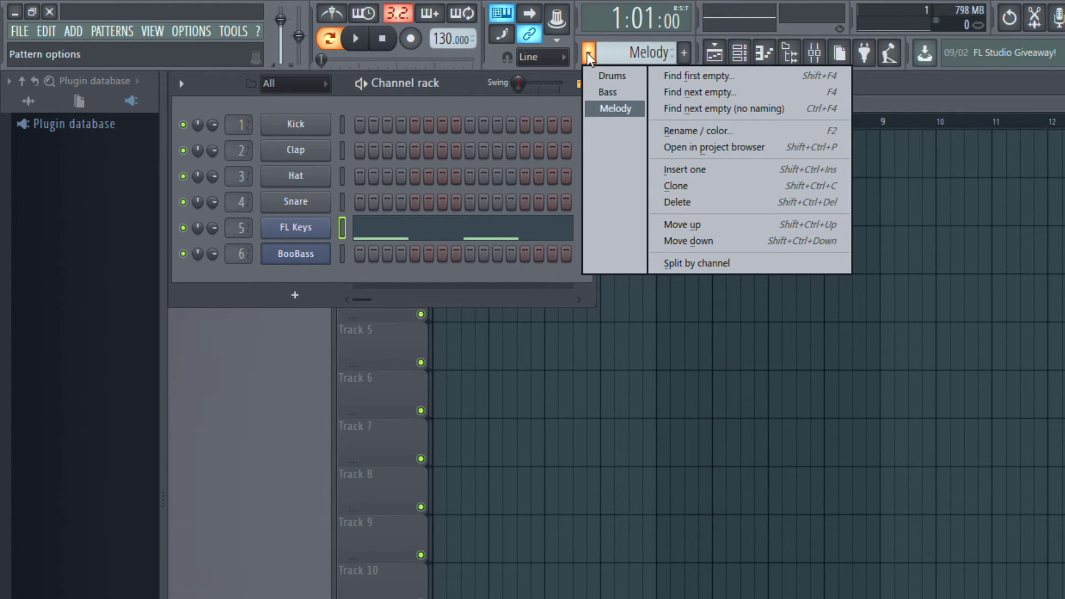
click(614, 77)
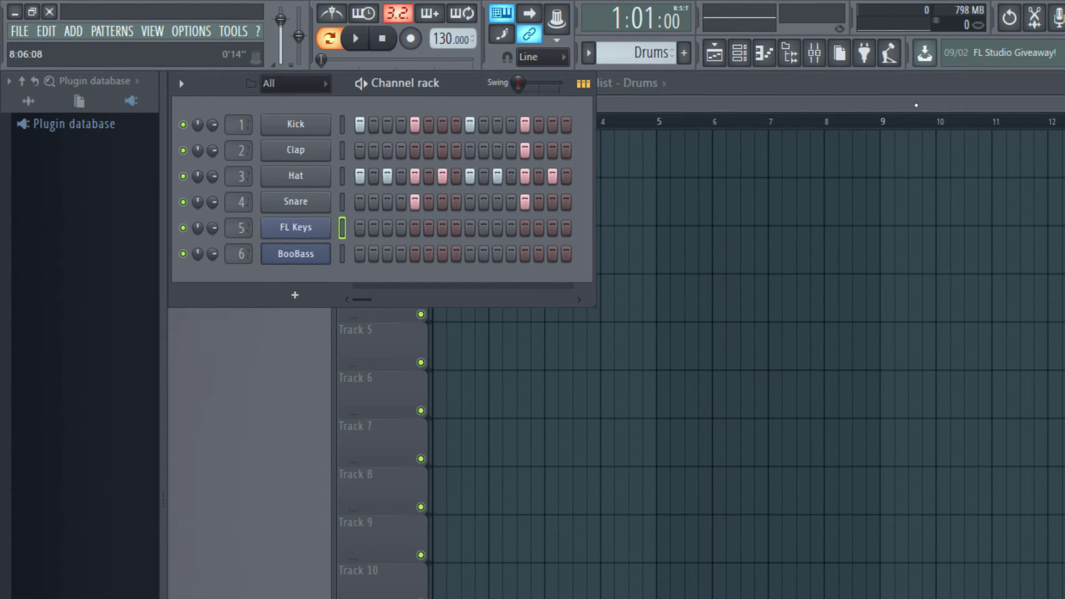
- Place seven Drums clips on Track 1, one at each of bars 1 through 7
key(F5)
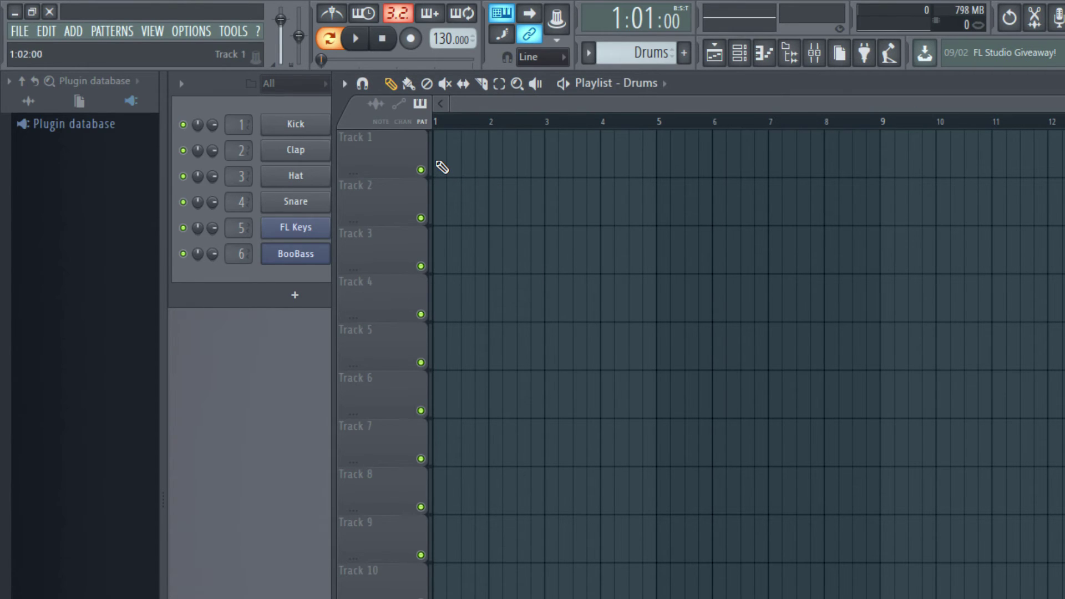
click(442, 163)
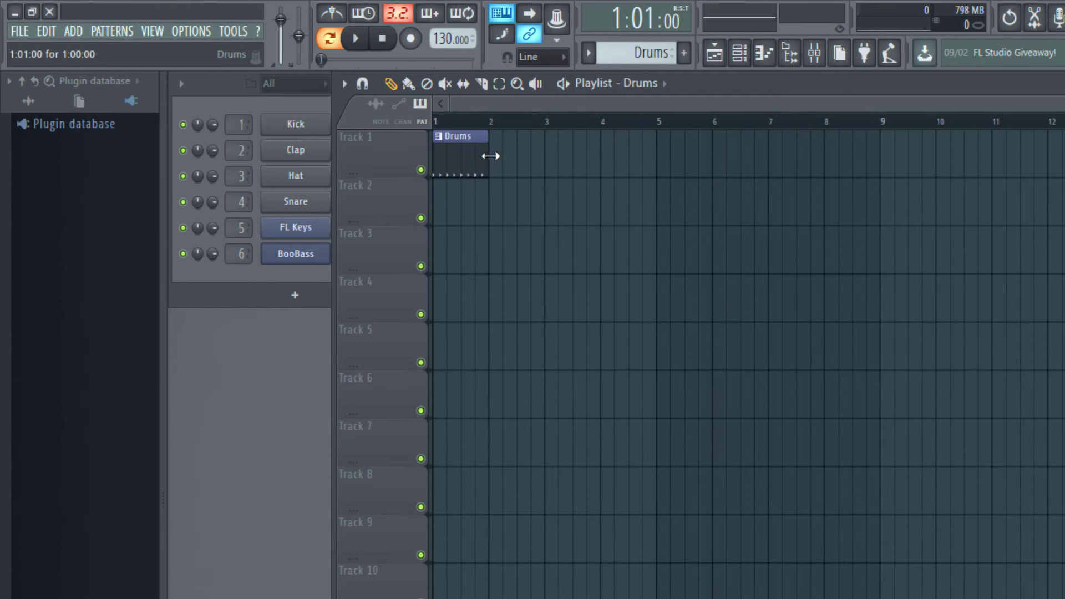
click(506, 157)
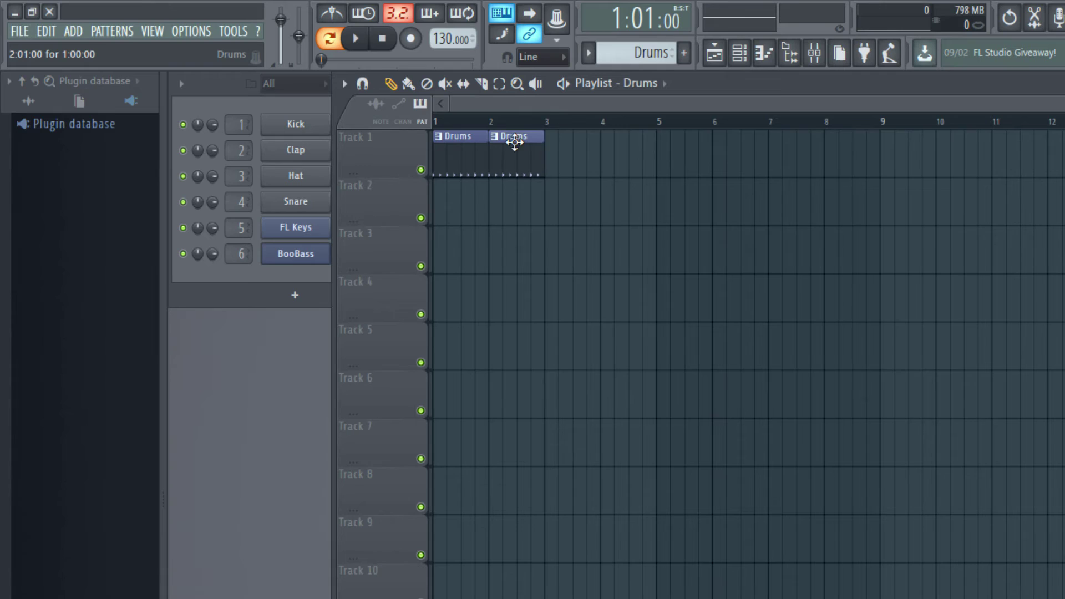
click(582, 139)
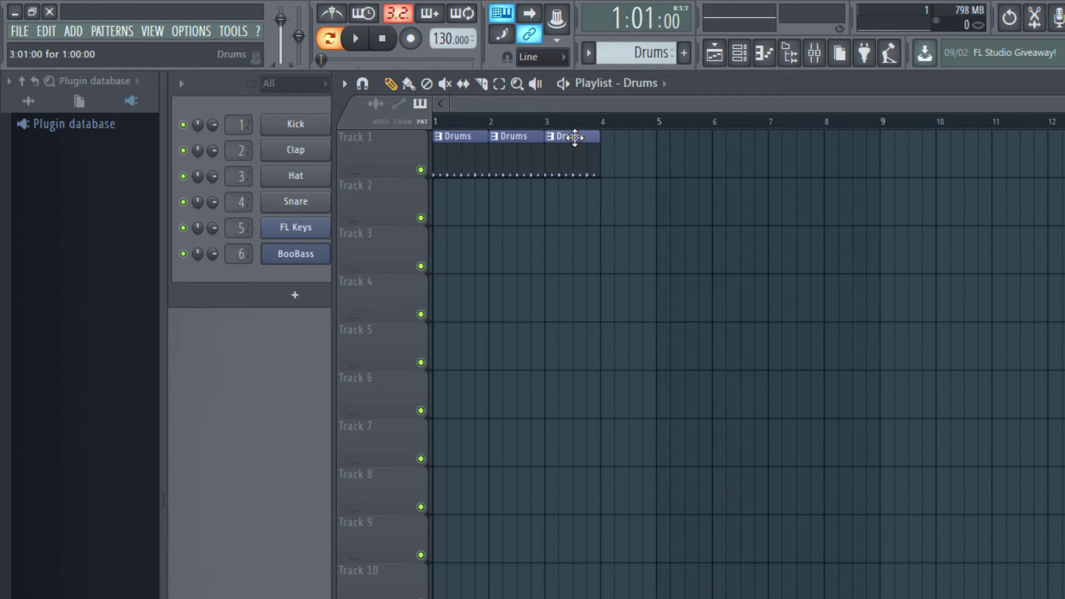
click(616, 157)
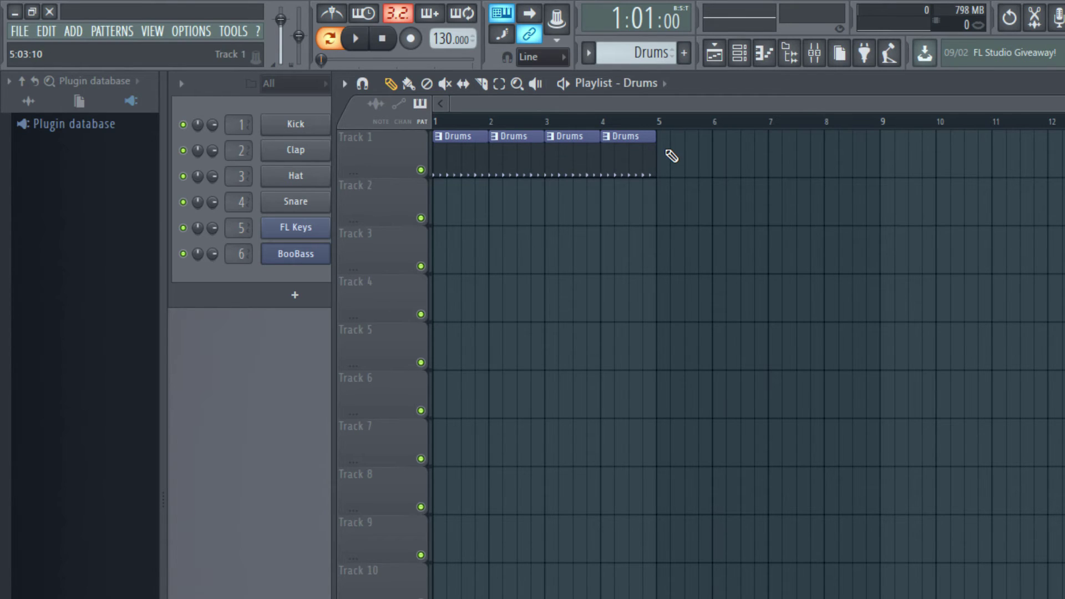
click(670, 157)
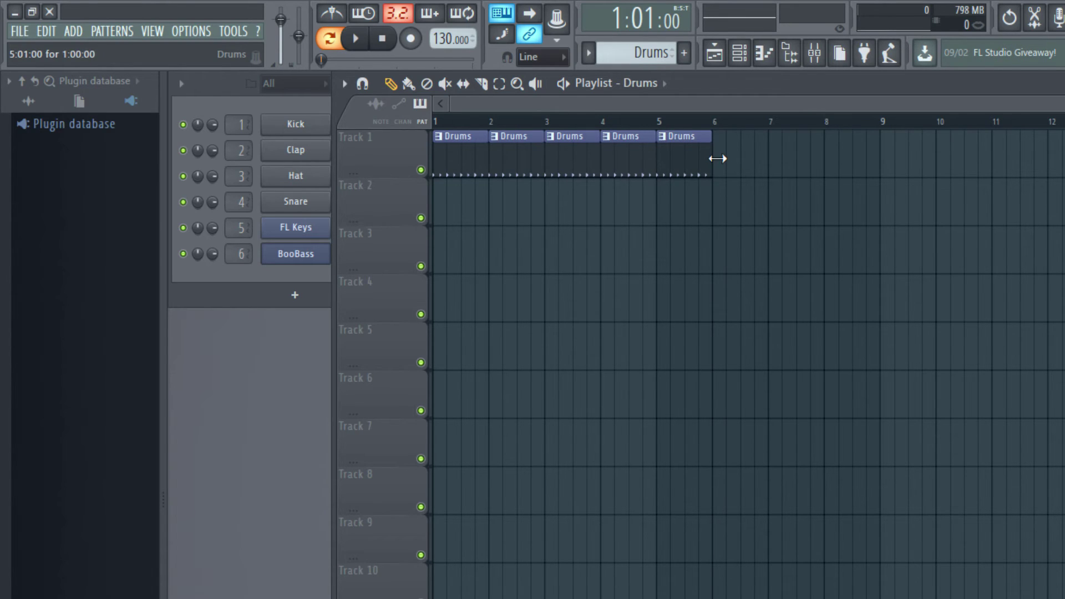
click(720, 158)
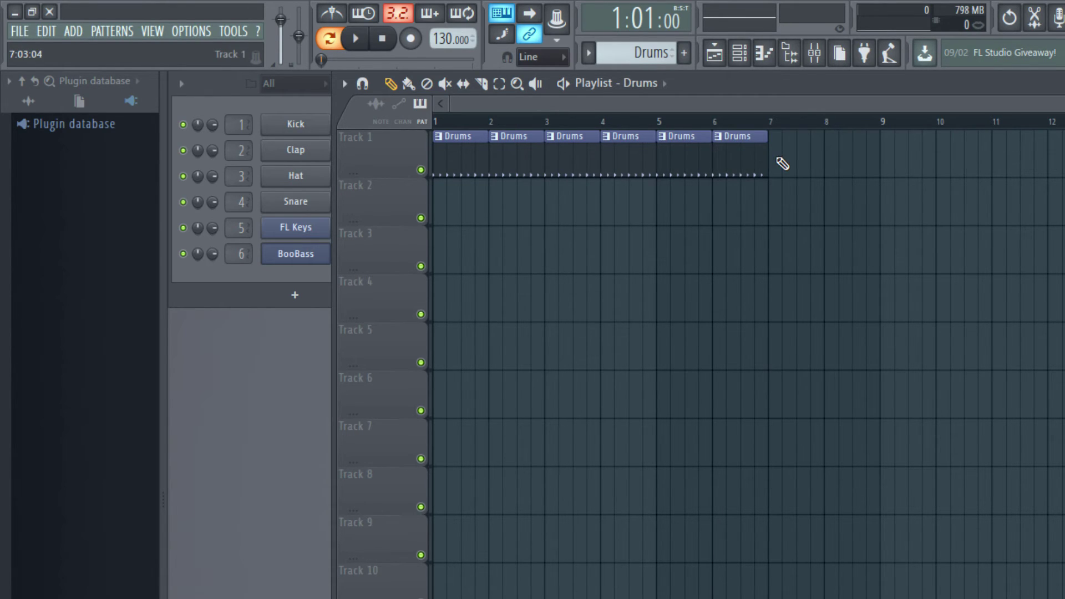
click(782, 164)
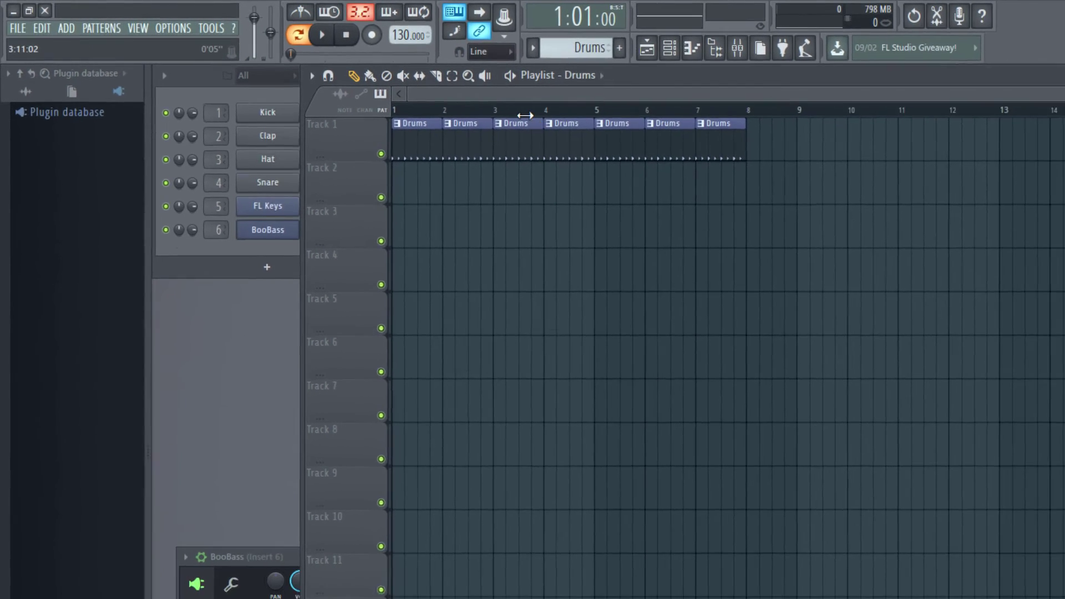
- Resize the playlist, then play the Drums arrangement in Song mode and stop at bar 1
drag(279, 288, 506, 288)
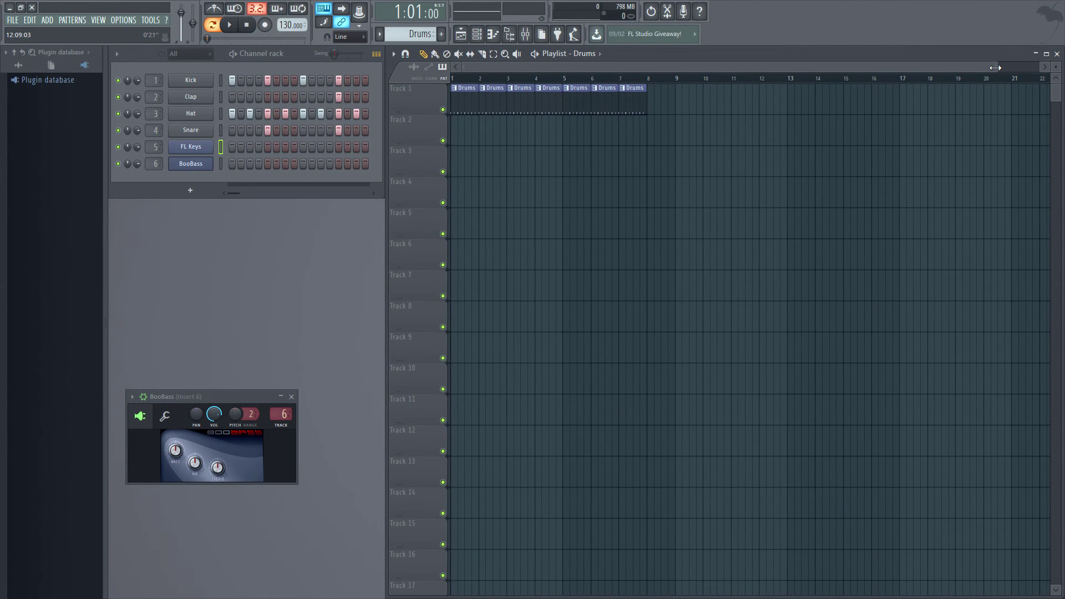
drag(995, 67, 784, 67)
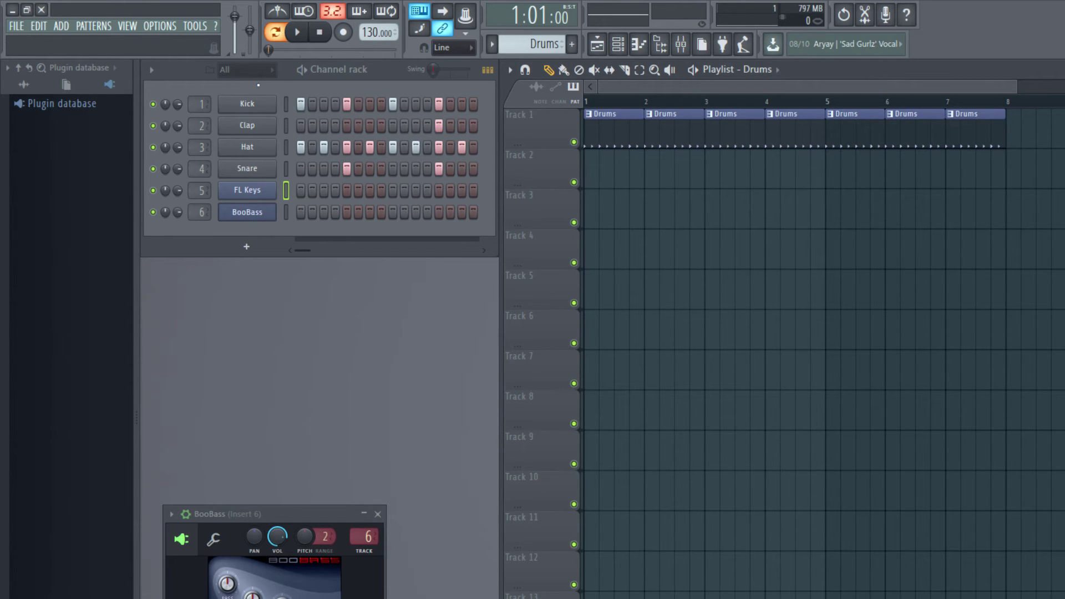
click(298, 33)
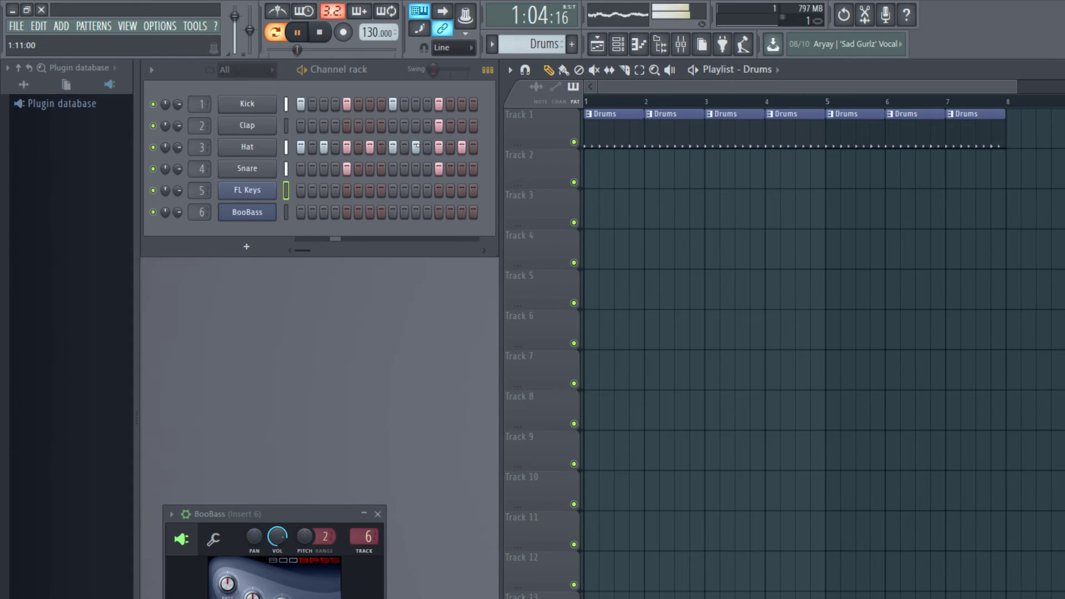
click(275, 34)
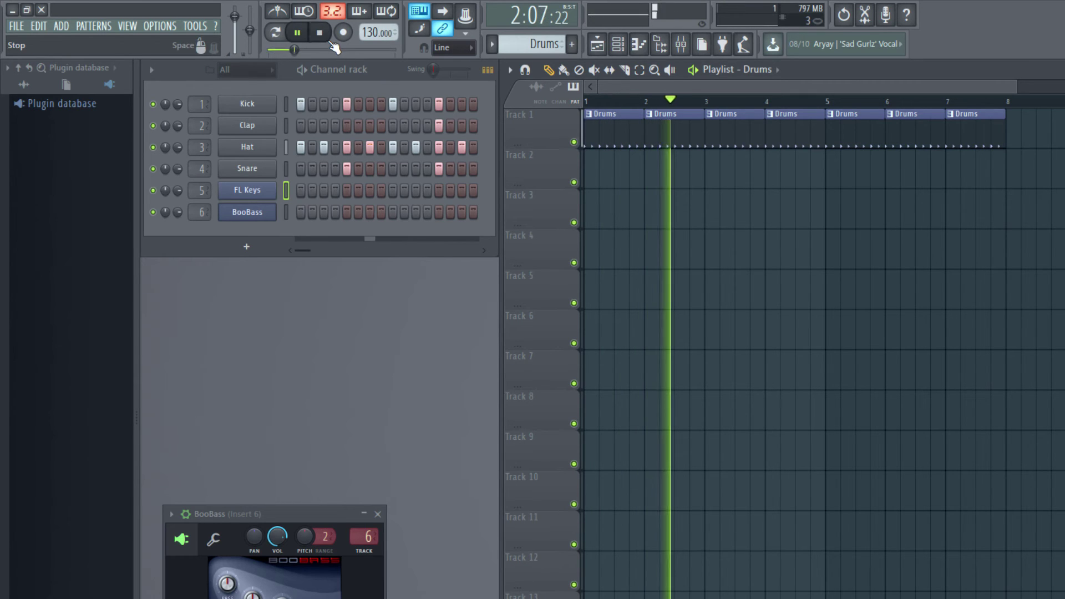
key(space)
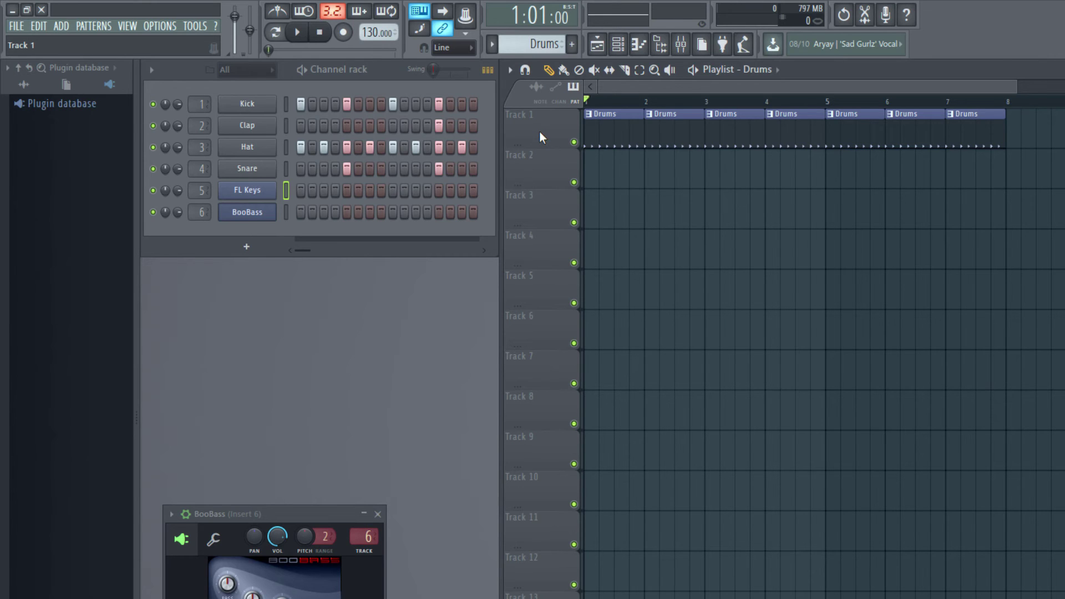
- Select Bass, place a clip at bar 1 on Track 2, and duplicate it with Ctrl+B
click(493, 44)
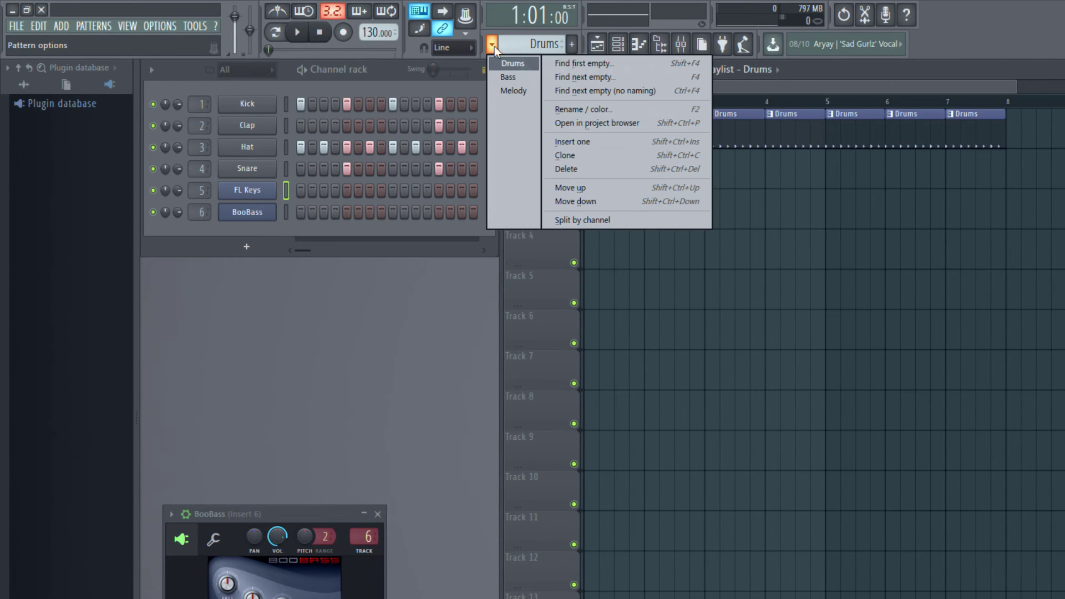
click(501, 80)
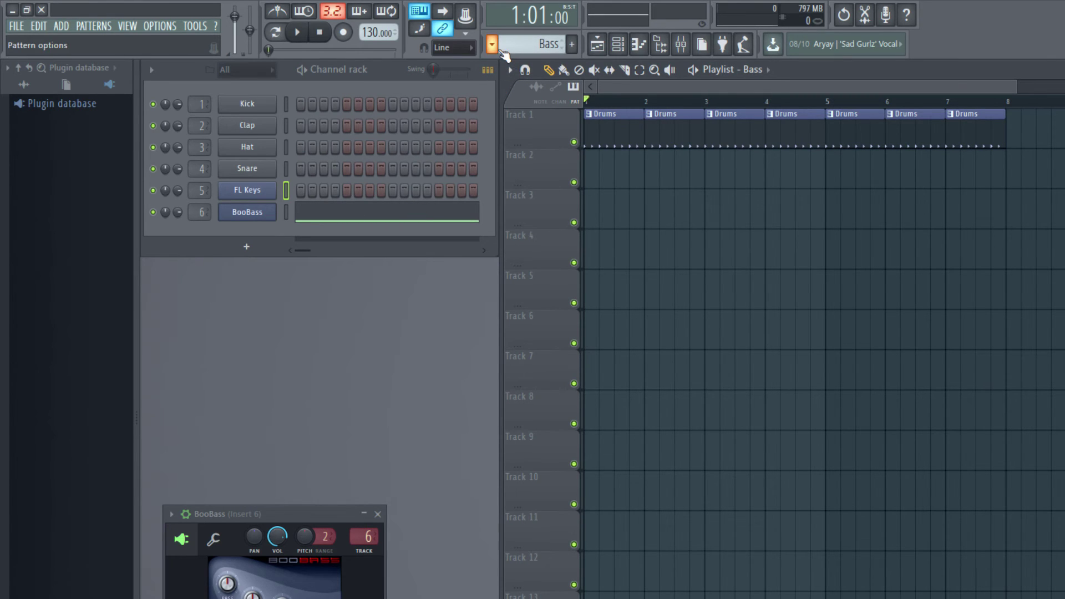
click(653, 173)
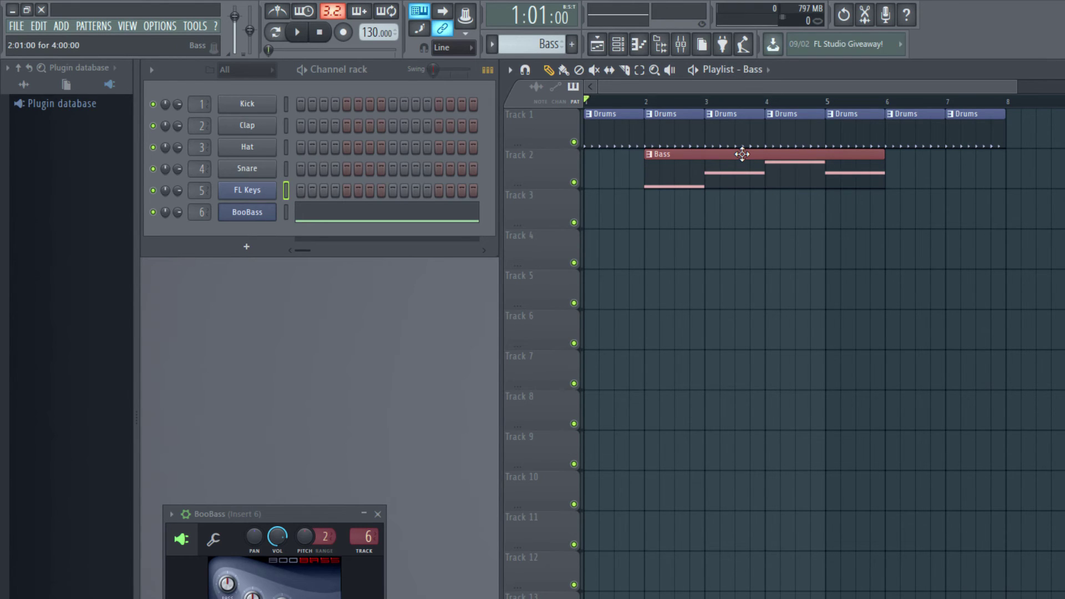
drag(723, 155, 664, 154)
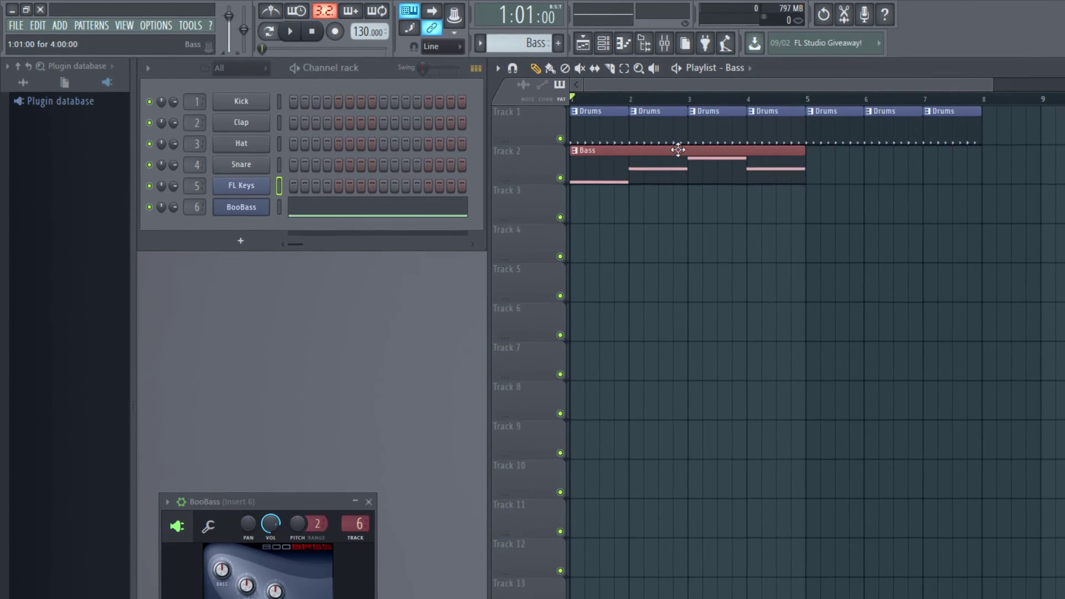
key(ctrl+b)
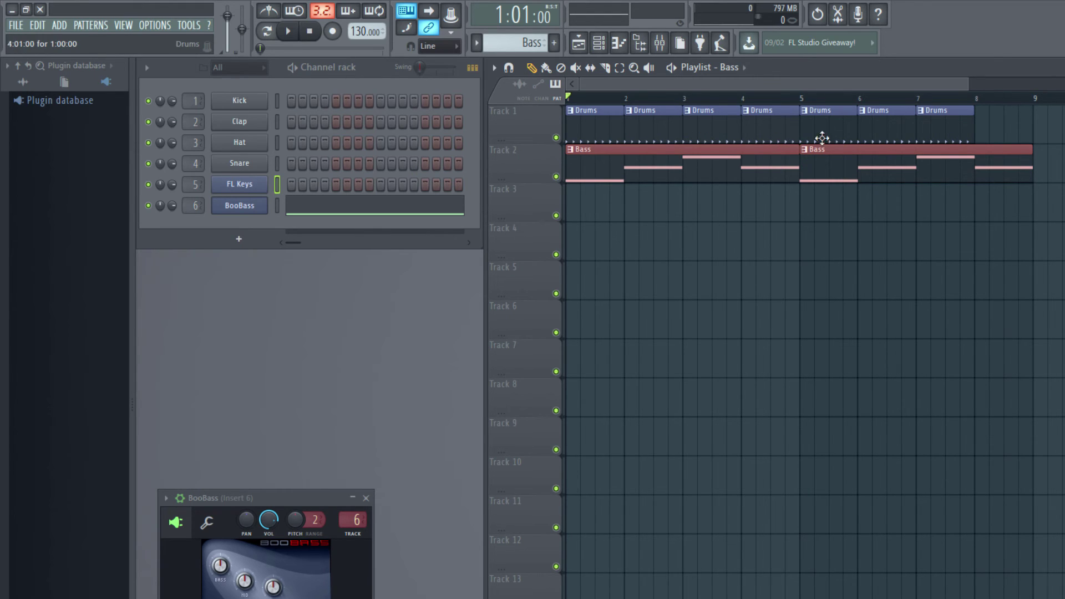
- Reselect the Drums pattern, add a Drums clip at bar 8 on Track 1, and play
click(950, 110)
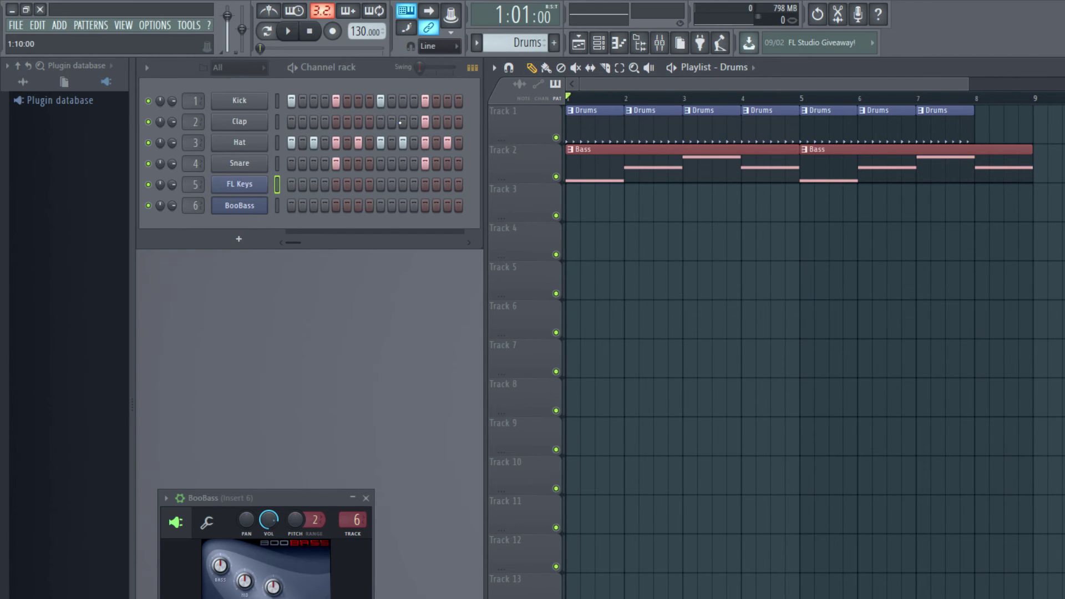
click(934, 150)
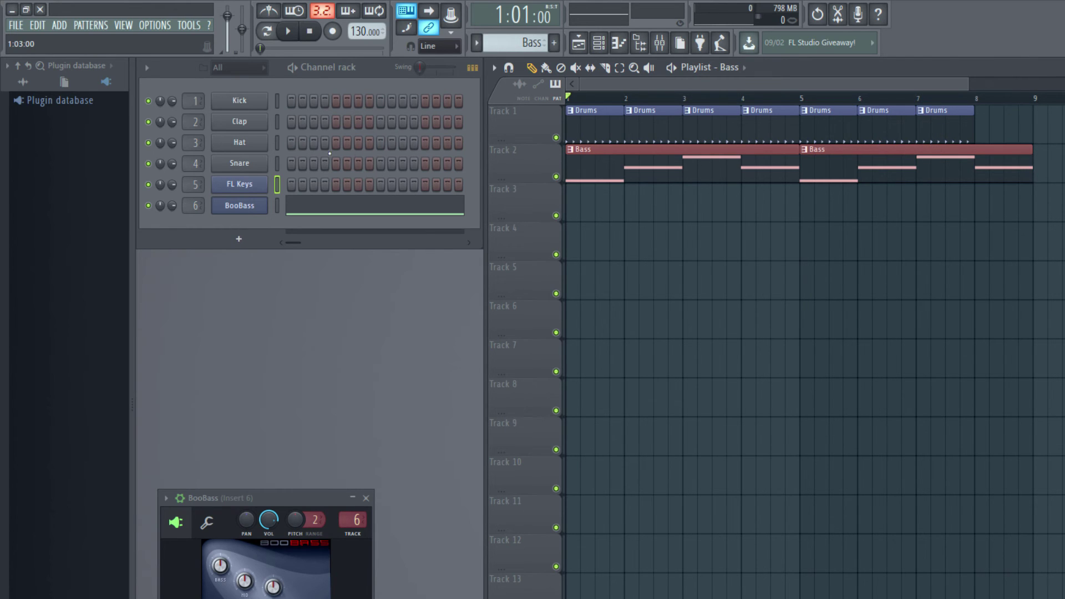
click(942, 111)
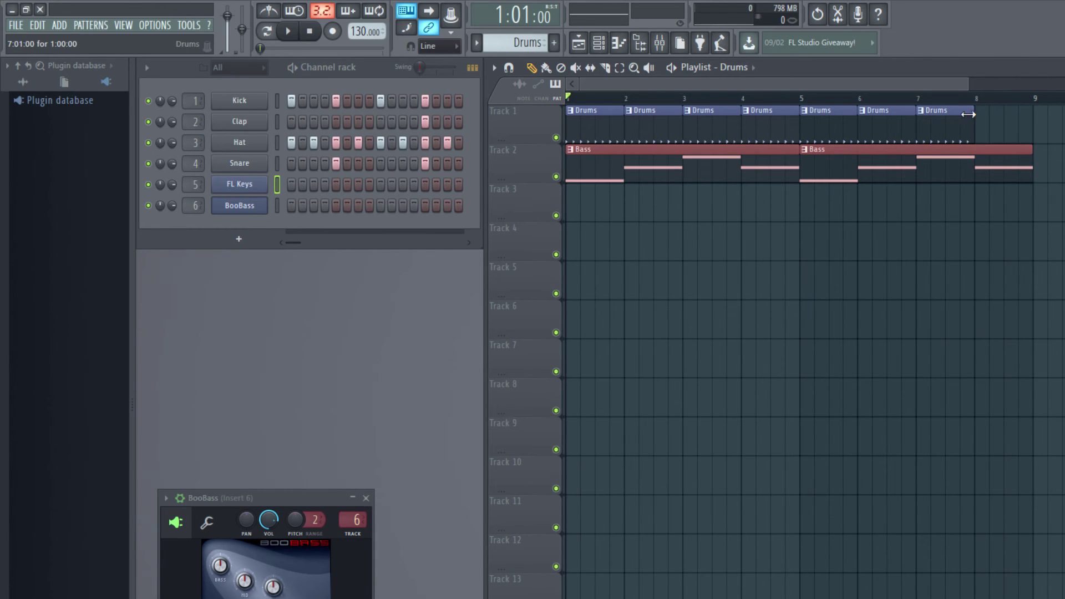
click(986, 116)
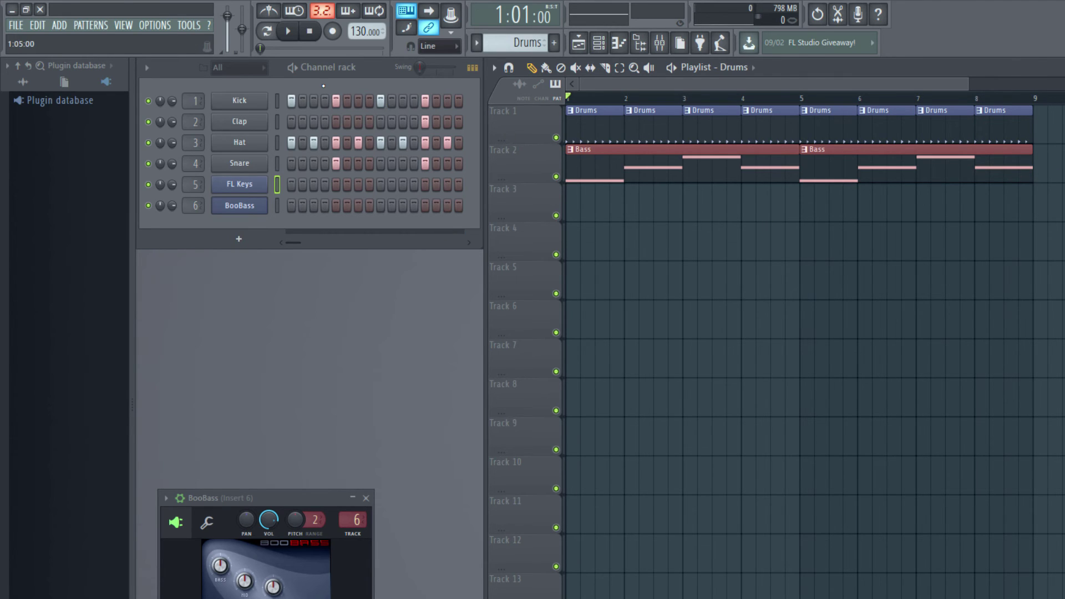
click(293, 32)
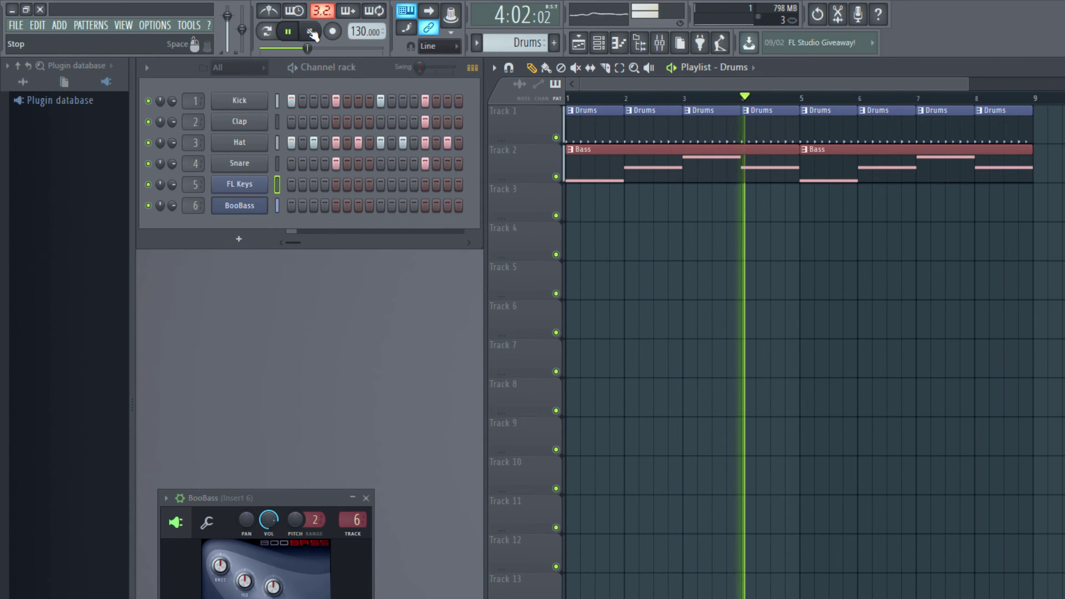
- Stop playback, place Melody clips on Track 3 at bars 1 and 5, and play everything
click(312, 33)
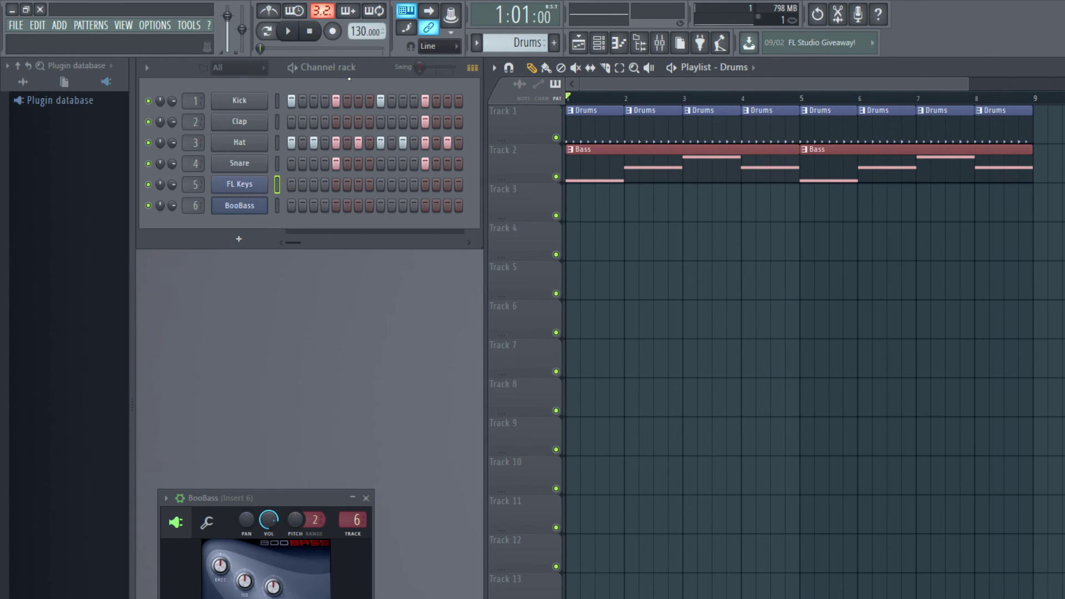
click(477, 44)
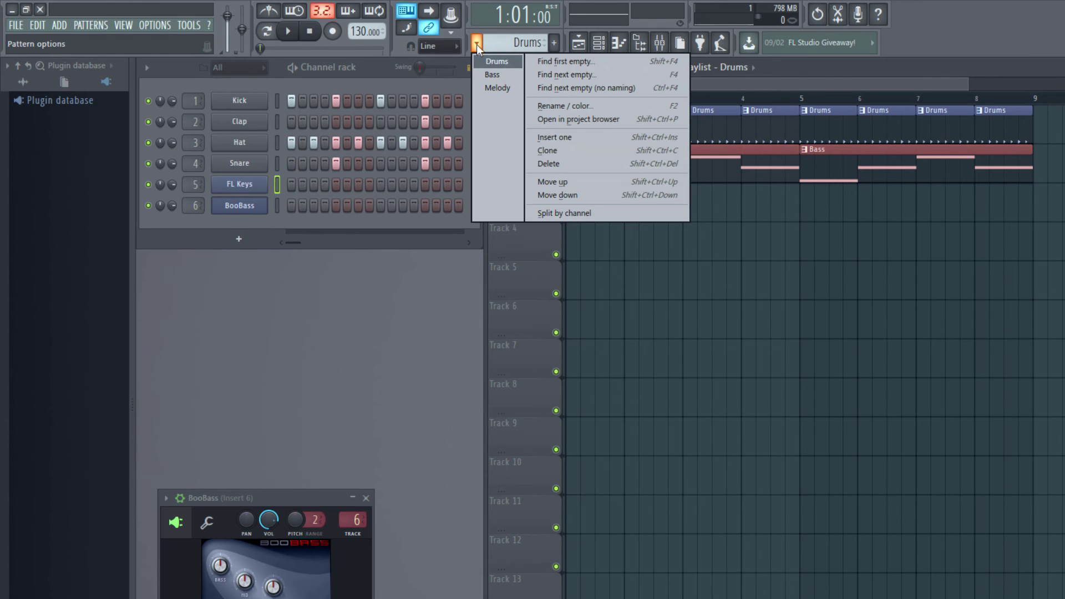
click(491, 88)
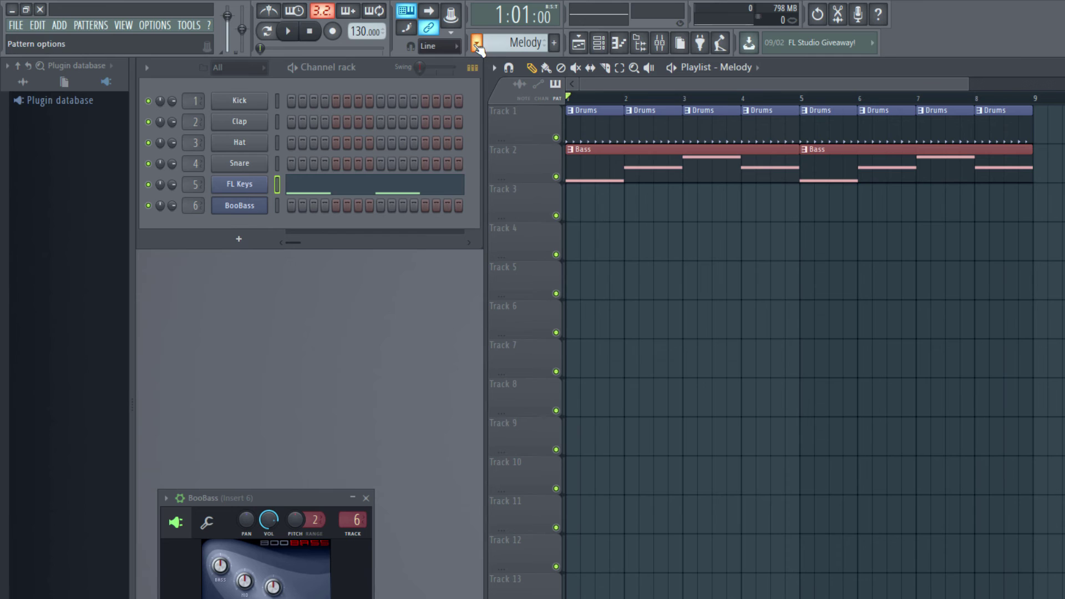
click(571, 206)
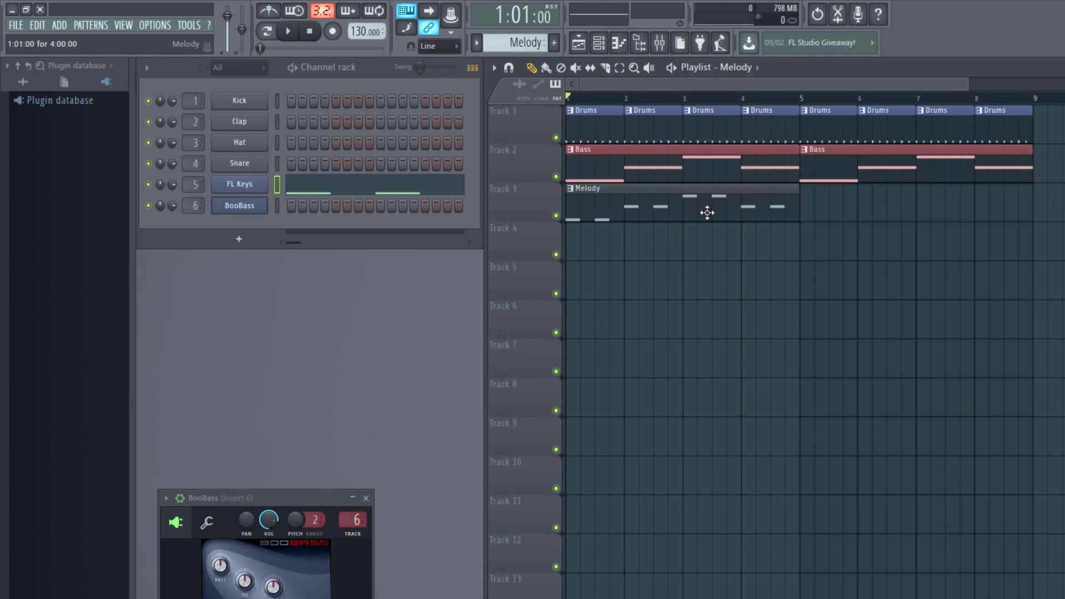
click(813, 203)
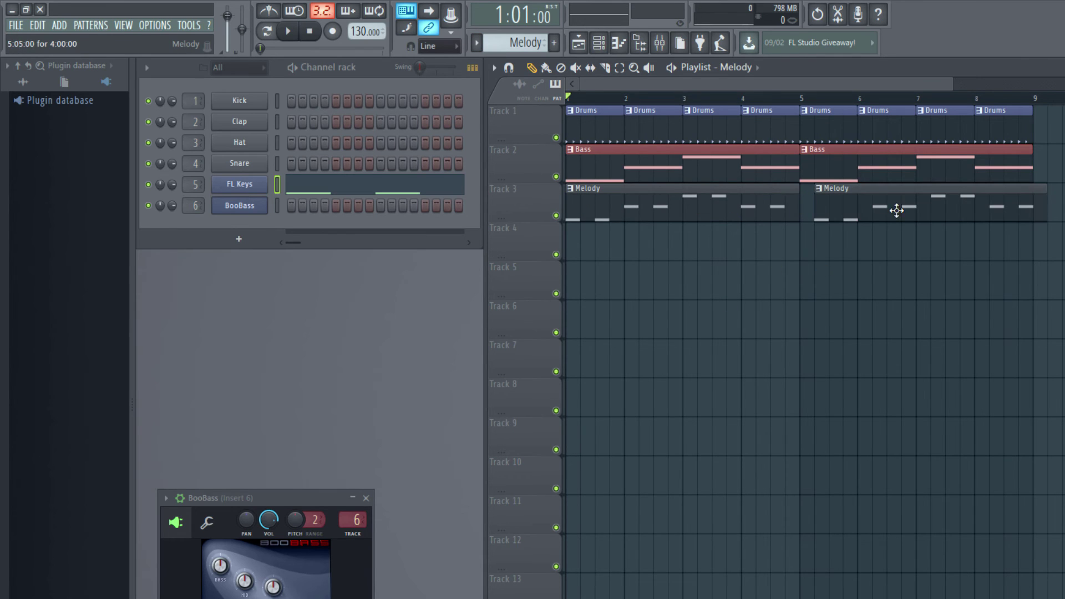
drag(906, 194, 893, 194)
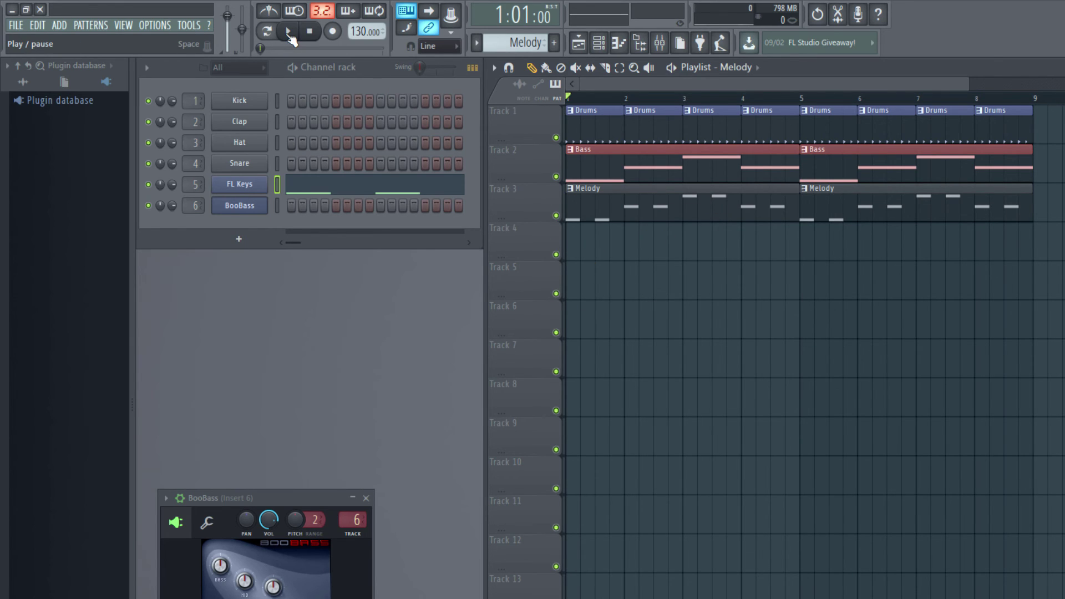
click(289, 34)
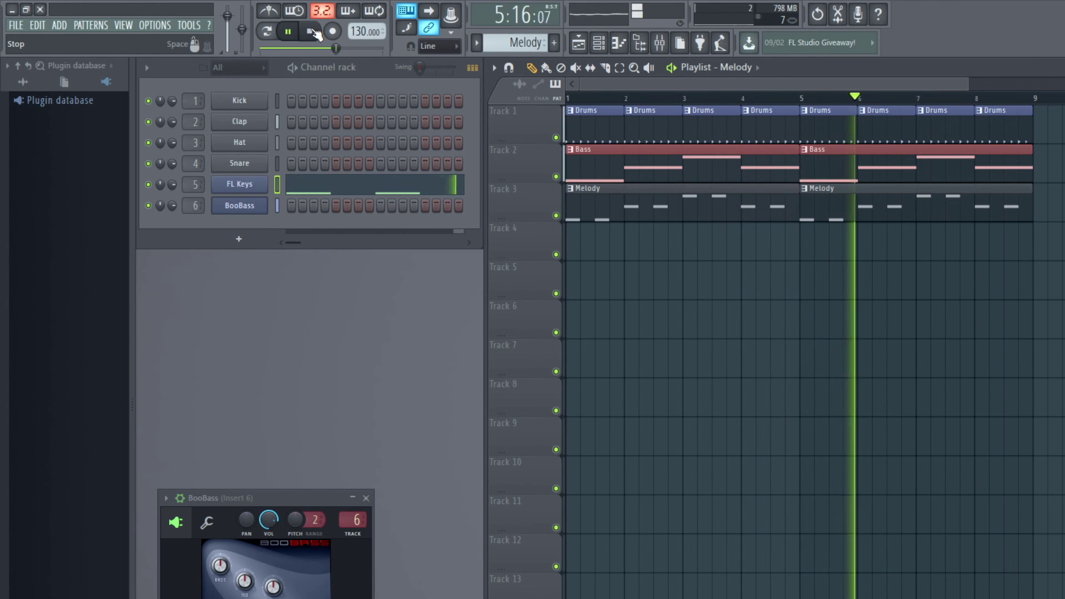
- Stop the Drums, Bass and Melody playback with the transport Stop button
click(312, 33)
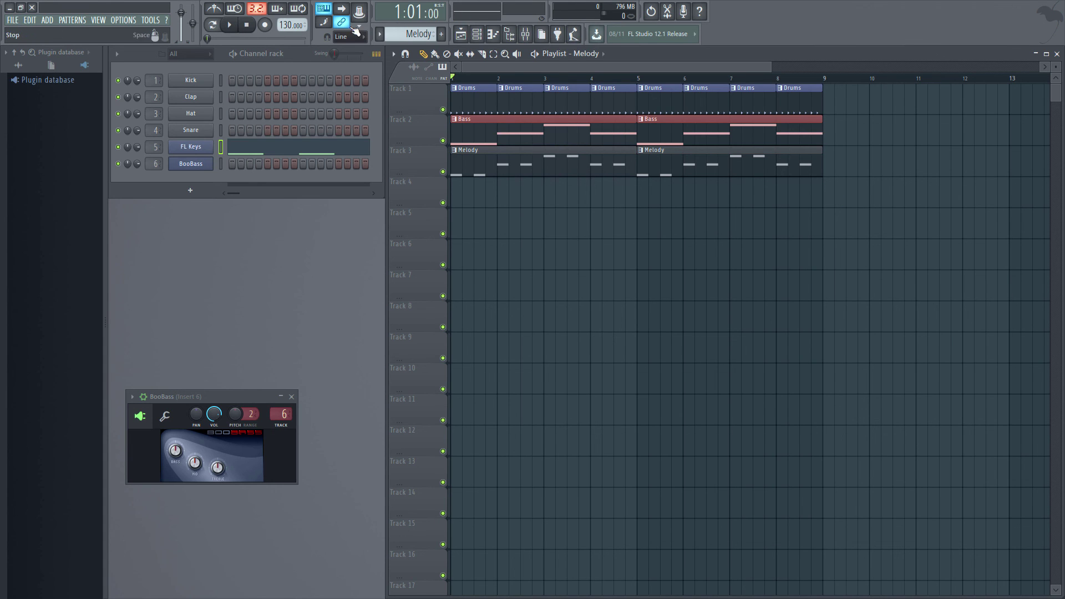
- Show the Mixer window using the toolbar Mixer button
click(525, 34)
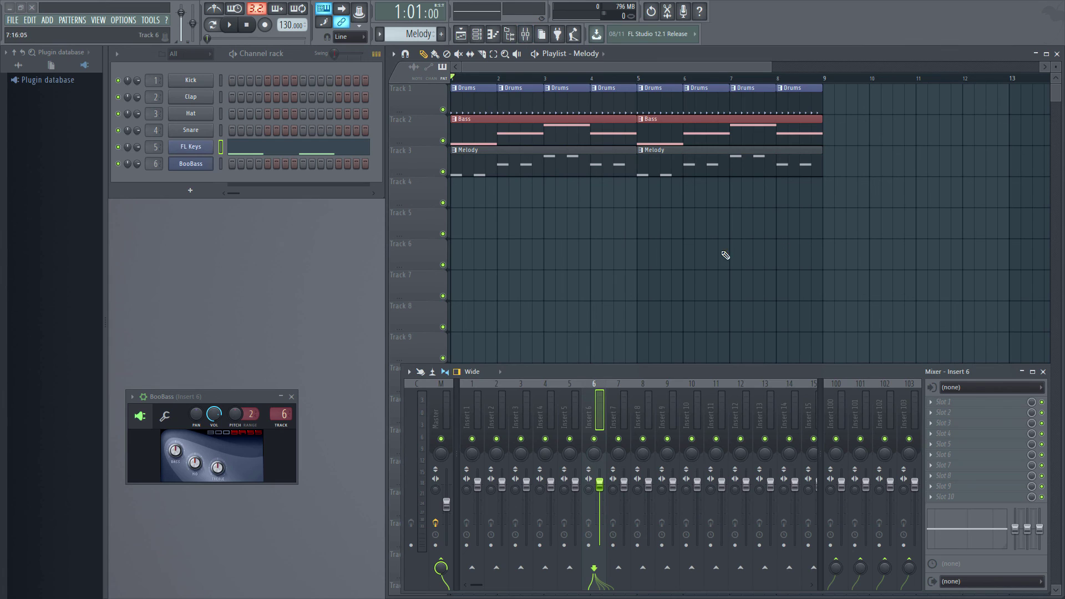